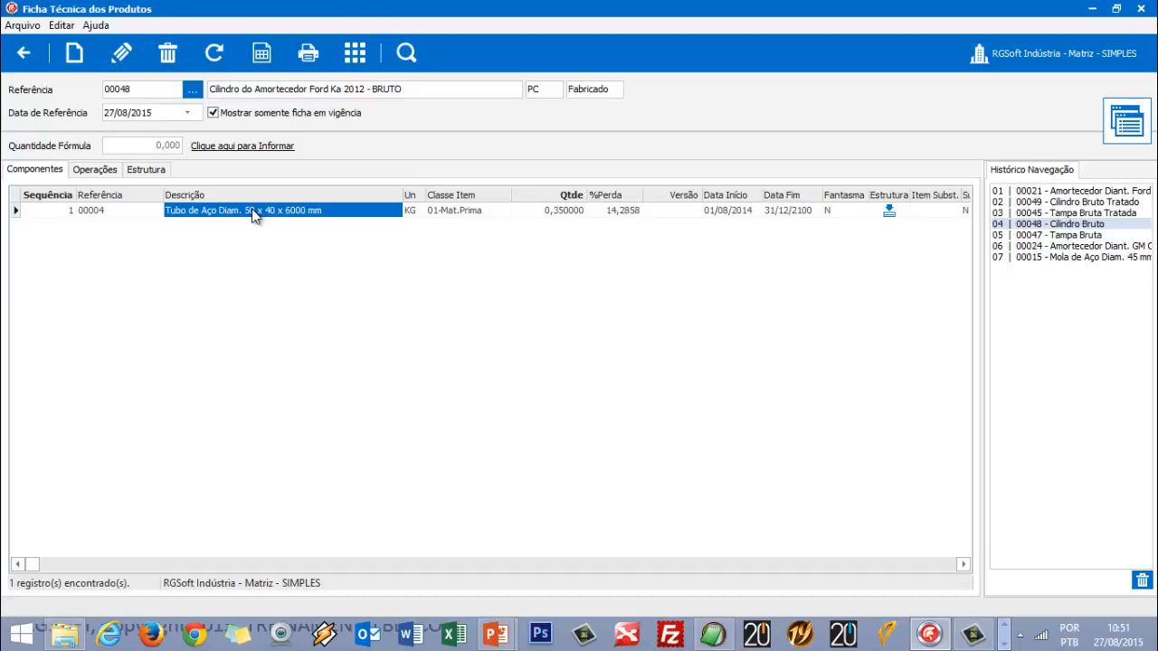
- Start replacing tube 00004 on sheet 00048, keeping 27/08/2015 as the start date
right_click(254, 214)
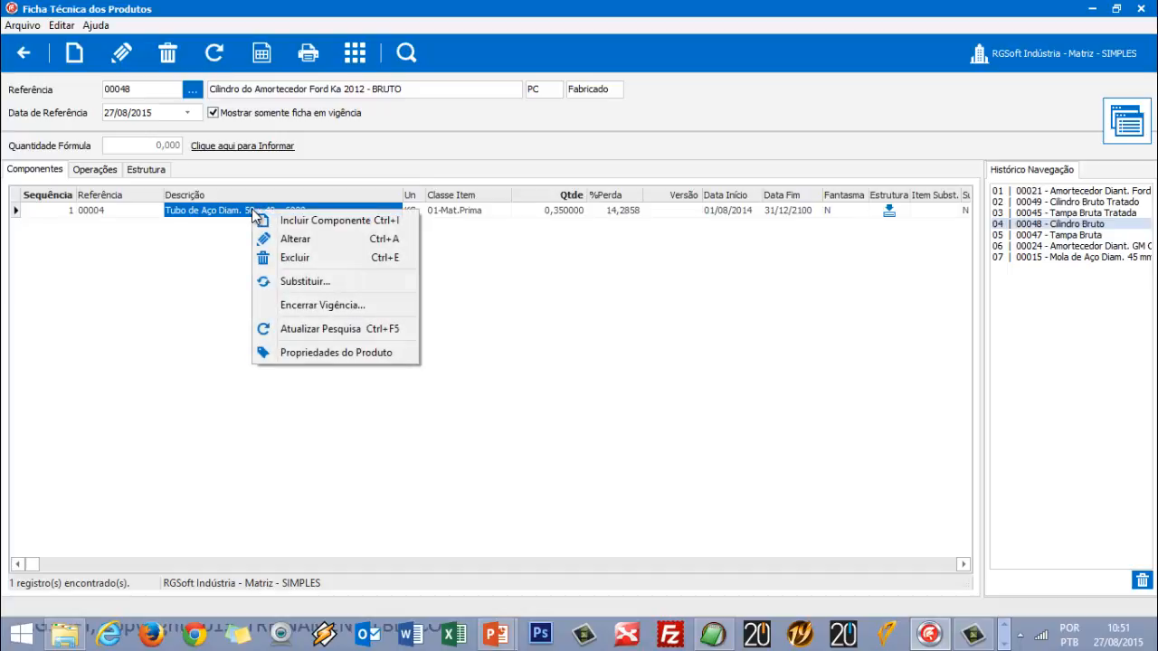
left_click(332, 283)
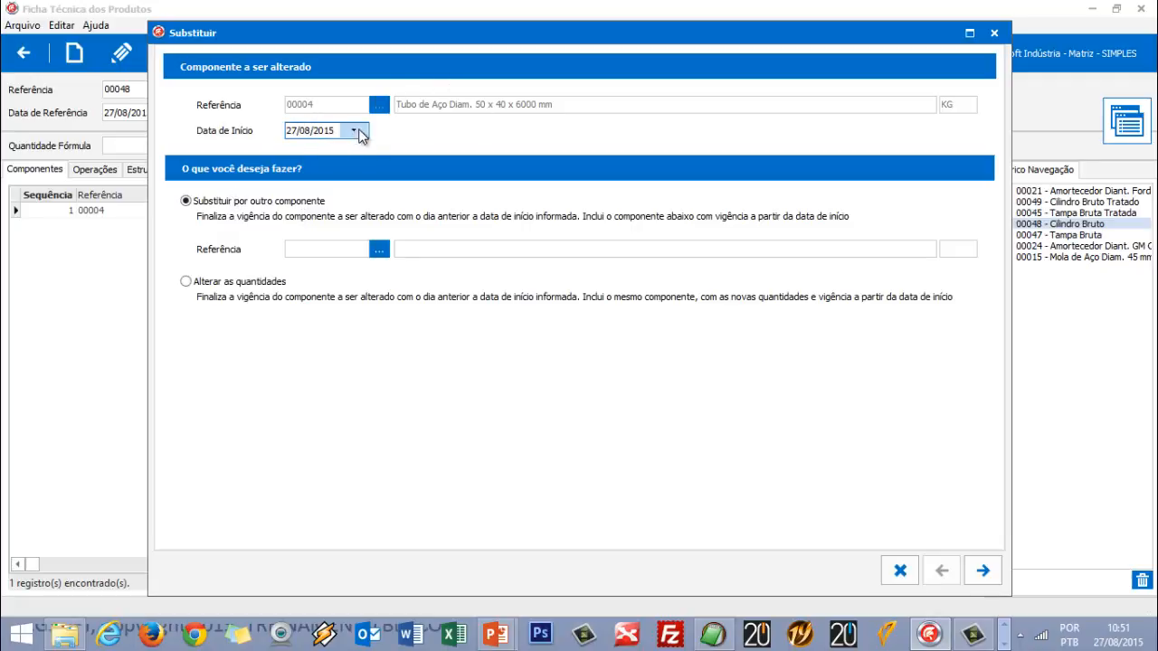
left_click(355, 132)
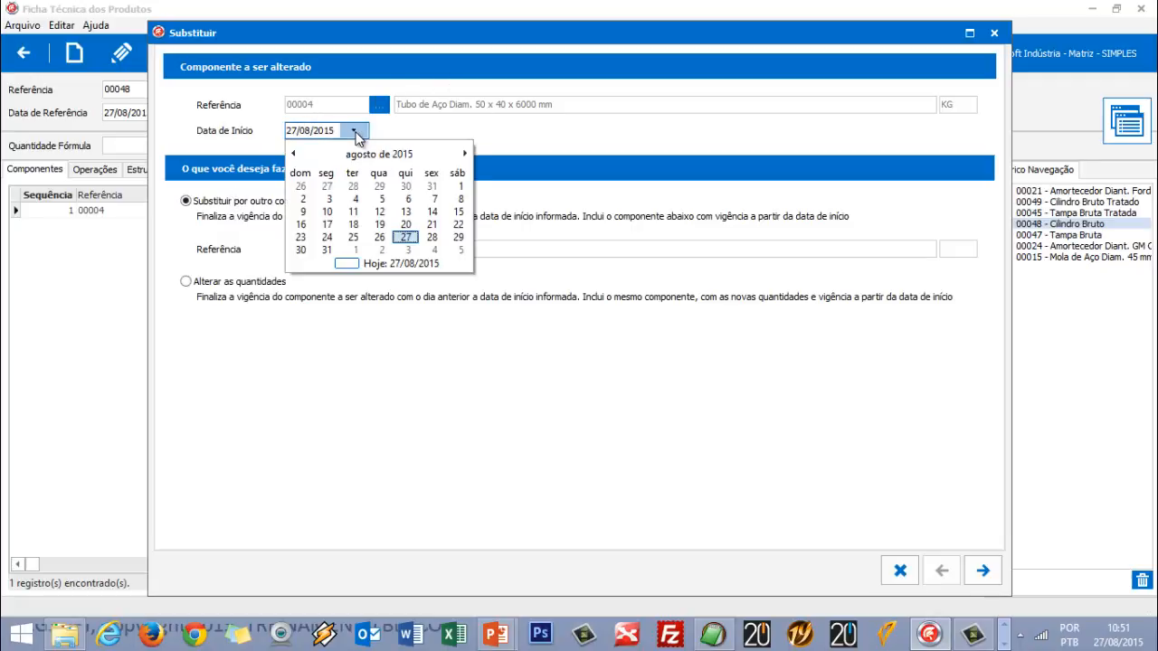
left_click(356, 132)
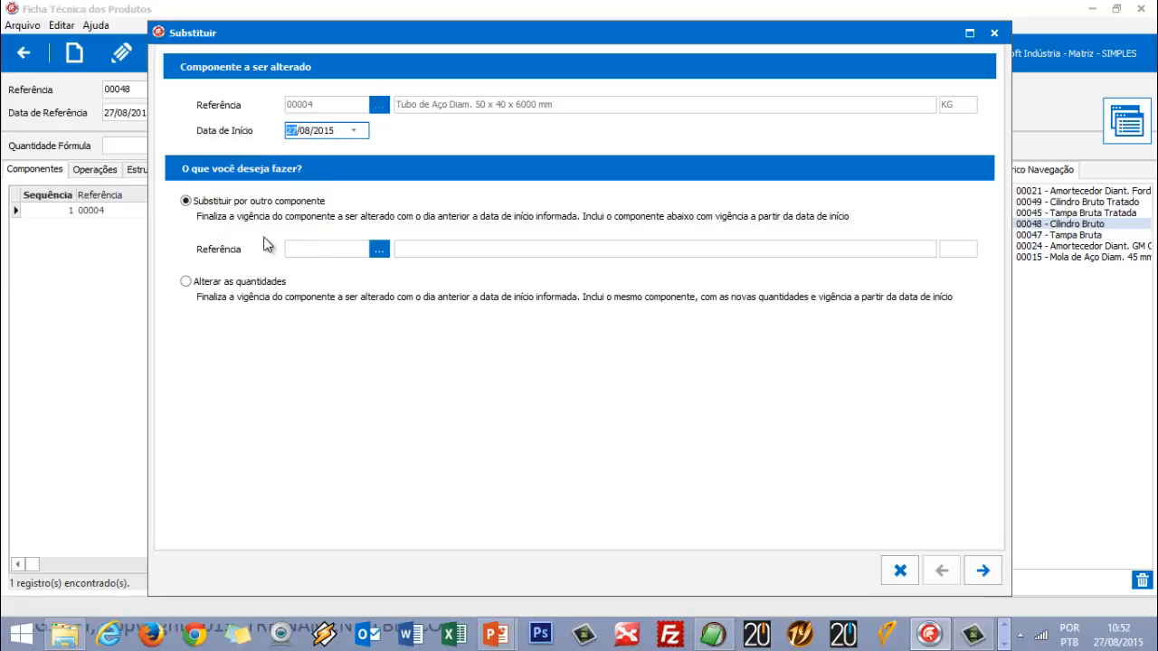
- Look up products matching TUBO and choose tube 00058 as the replacement component
left_click(303, 248)
left_click(314, 250)
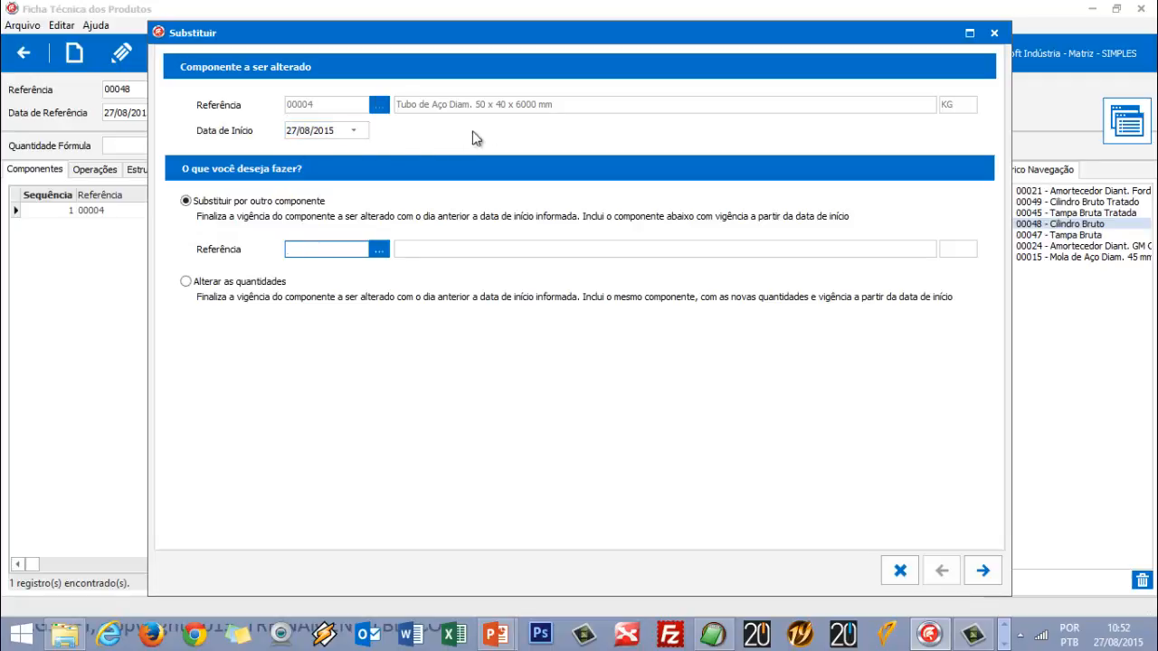
left_click(379, 250)
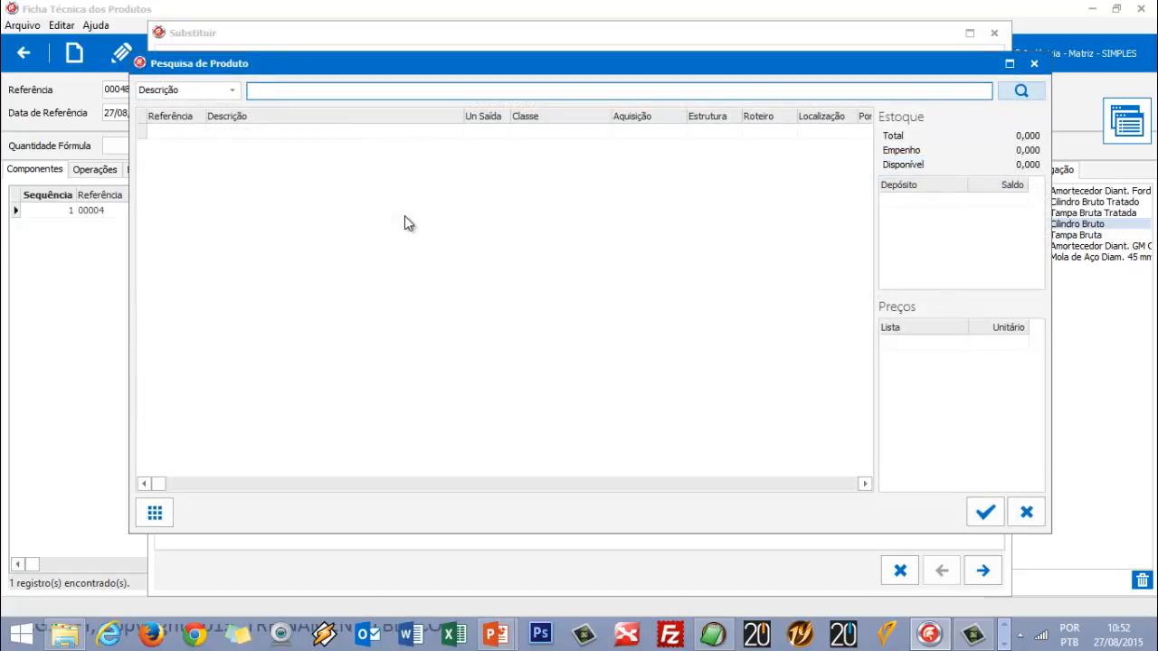
type("TUBO")
key("Return")
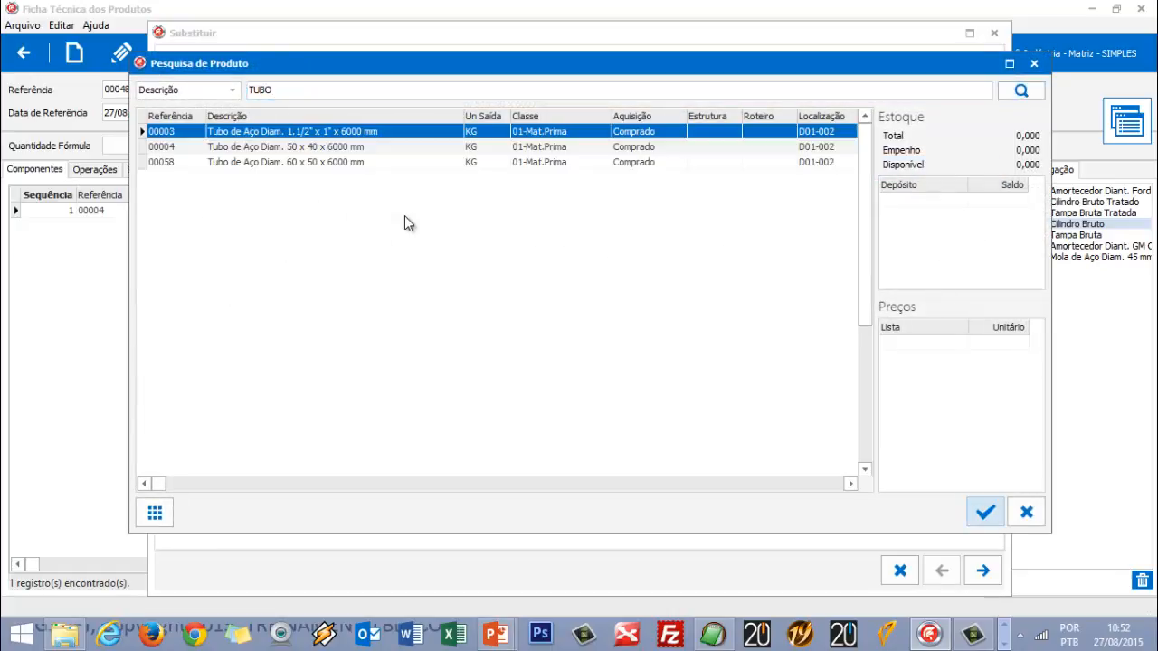
left_click(313, 164)
double_click(313, 164)
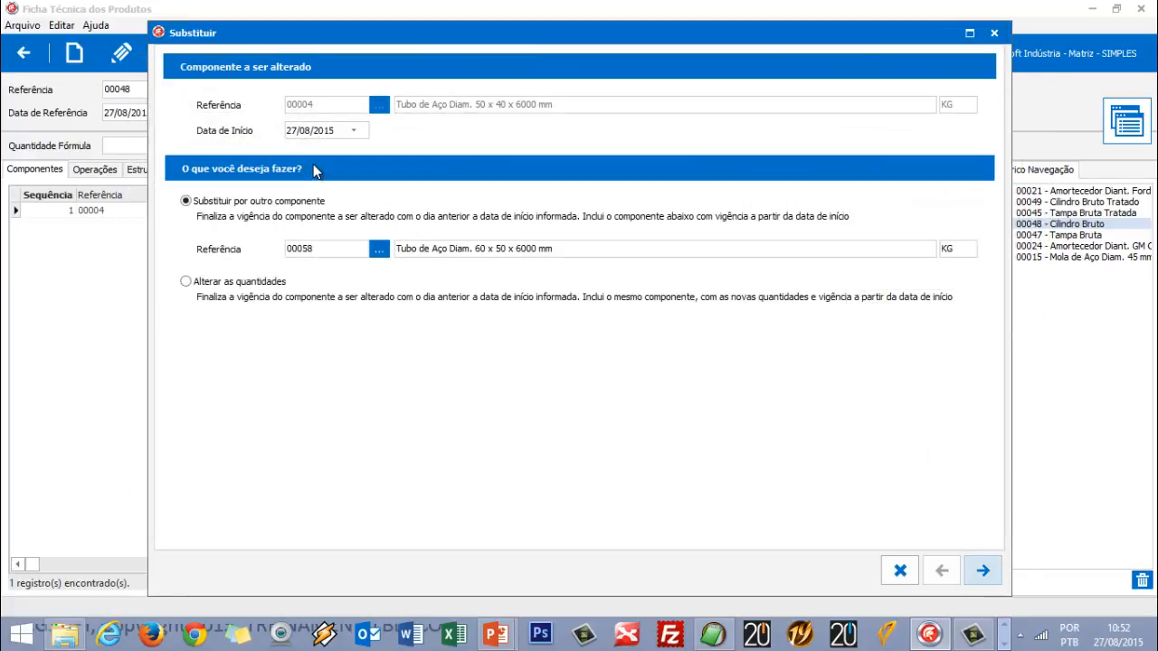
- Keep structure 00048 selected for the substitution and submit it for confirmation
left_click(984, 570)
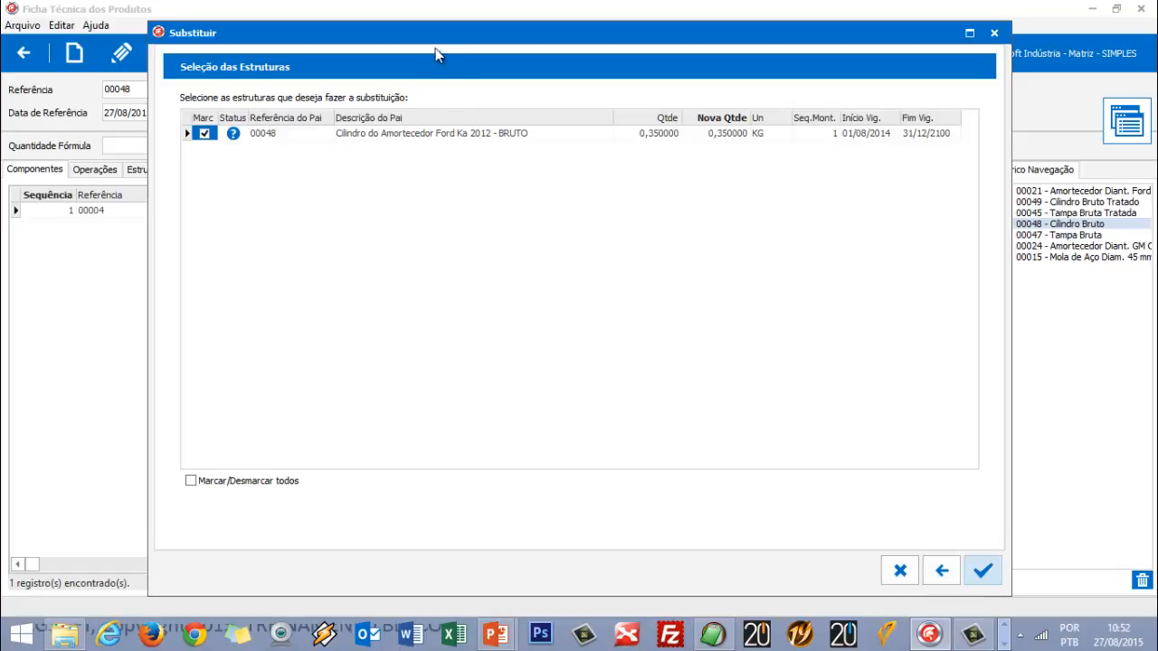
left_click_drag(435, 48, 382, 221)
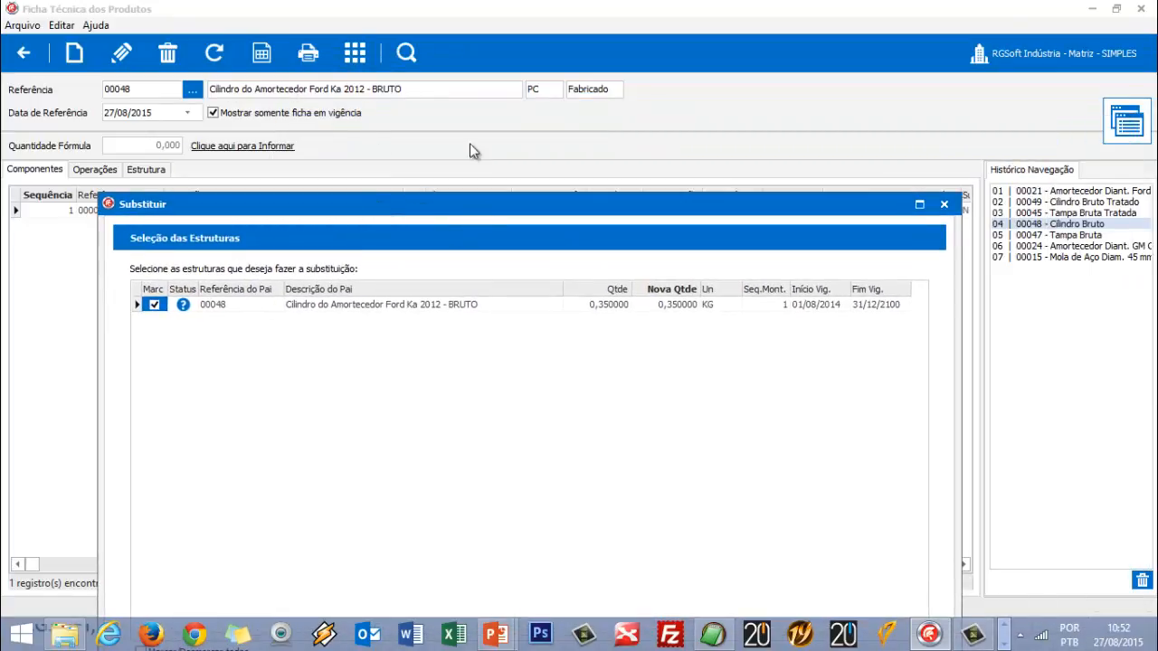
left_click_drag(473, 210, 488, 54)
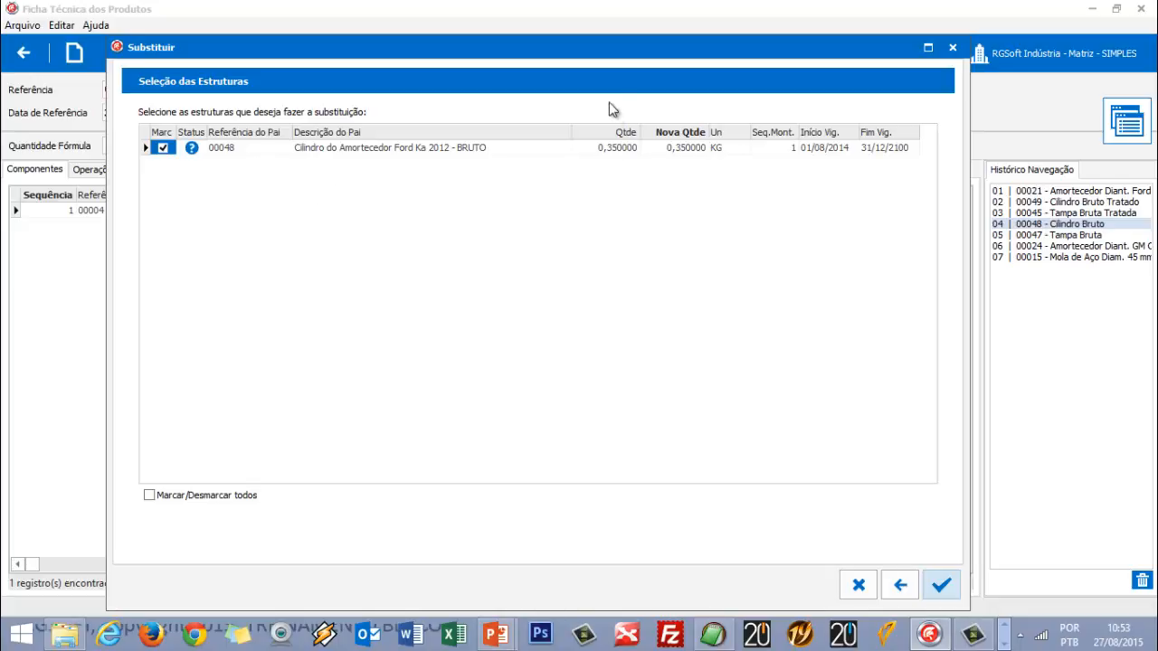
left_click_drag(638, 51, 642, 30)
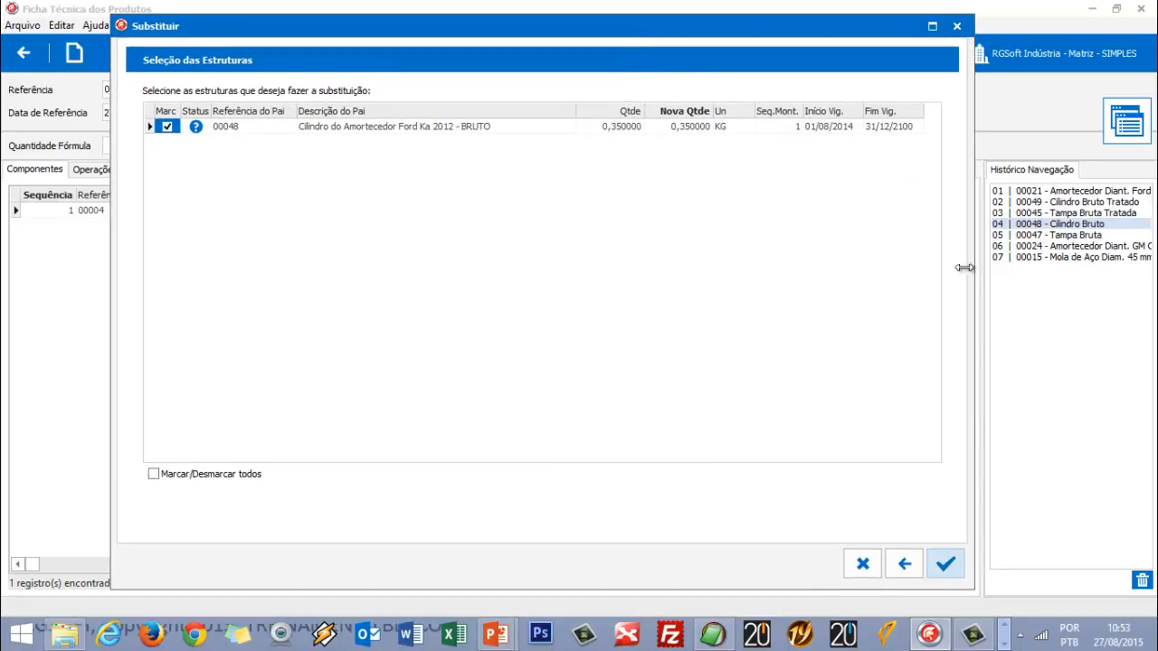
left_click(945, 565)
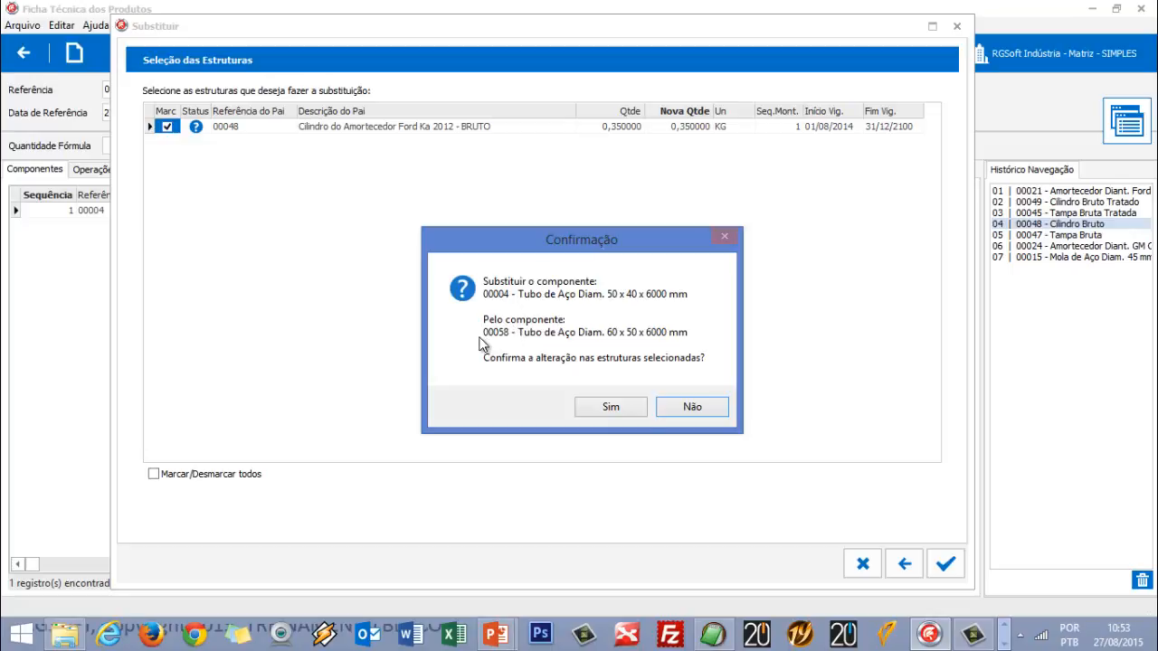
- Approve replacing 00004 with 00058, enter the shown authentication code, and close the completion windows
left_click(606, 408)
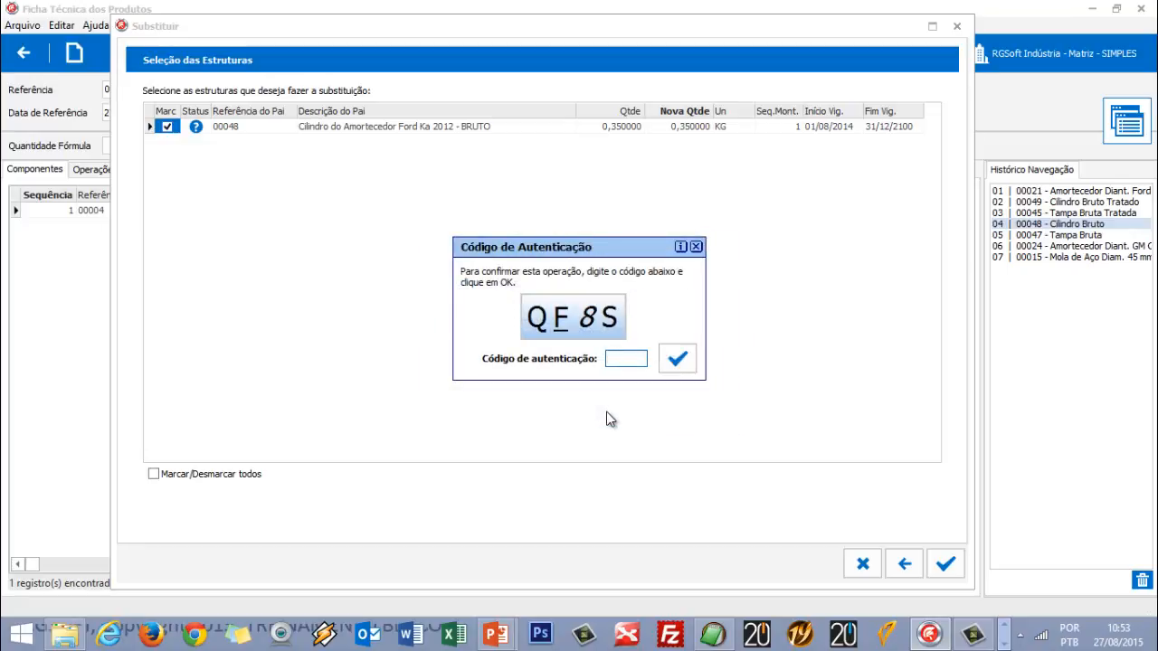
type("QF8S")
left_click(678, 358)
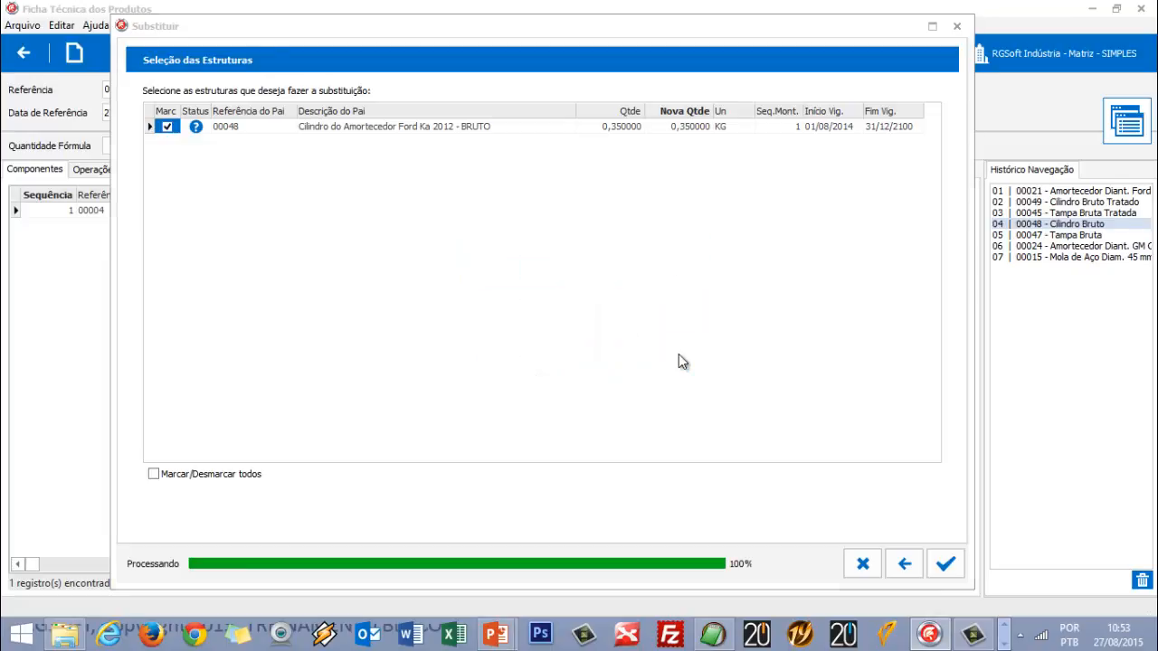
left_click(599, 333)
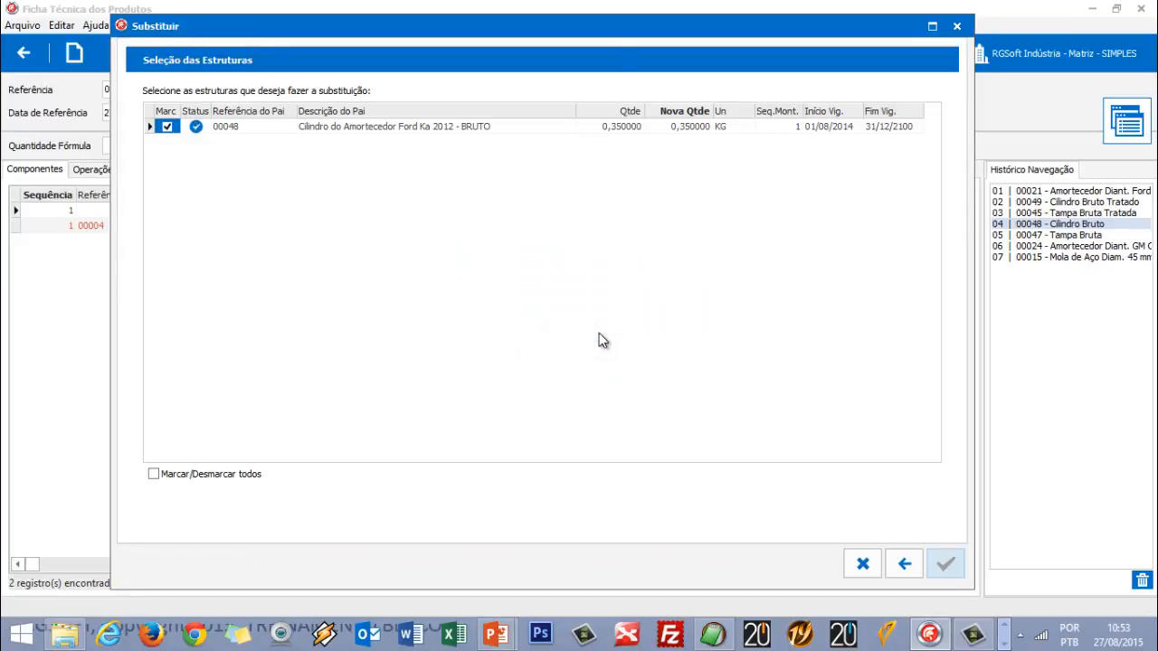
left_click(863, 564)
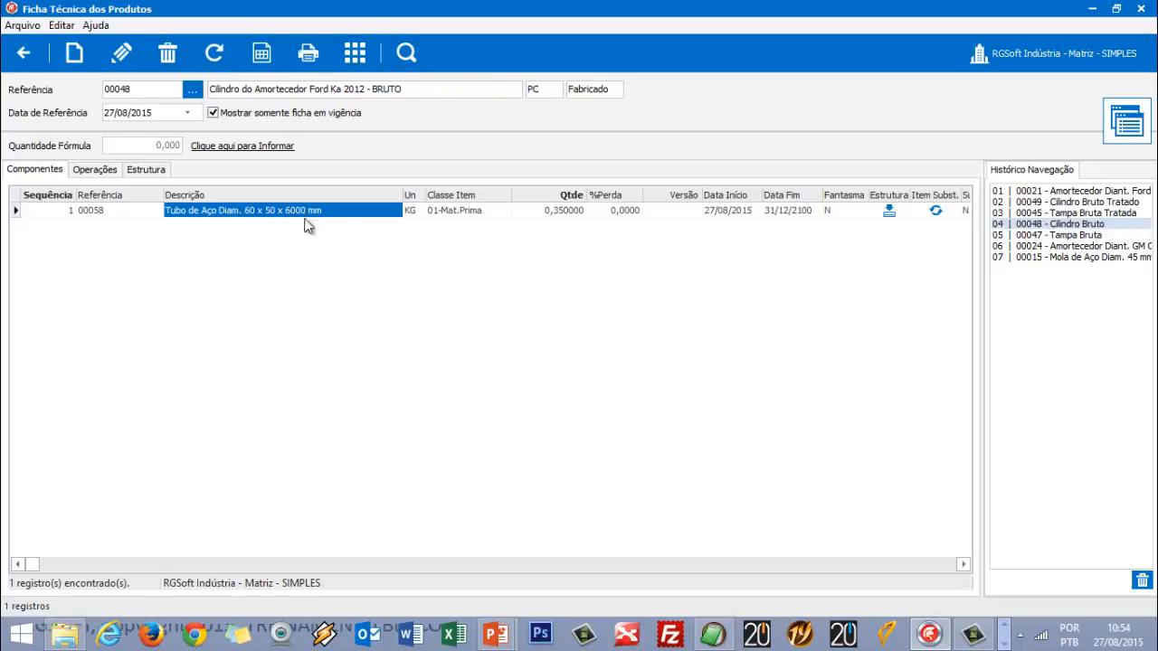
left_click(465, 217)
key("Tab")
key("Tab")
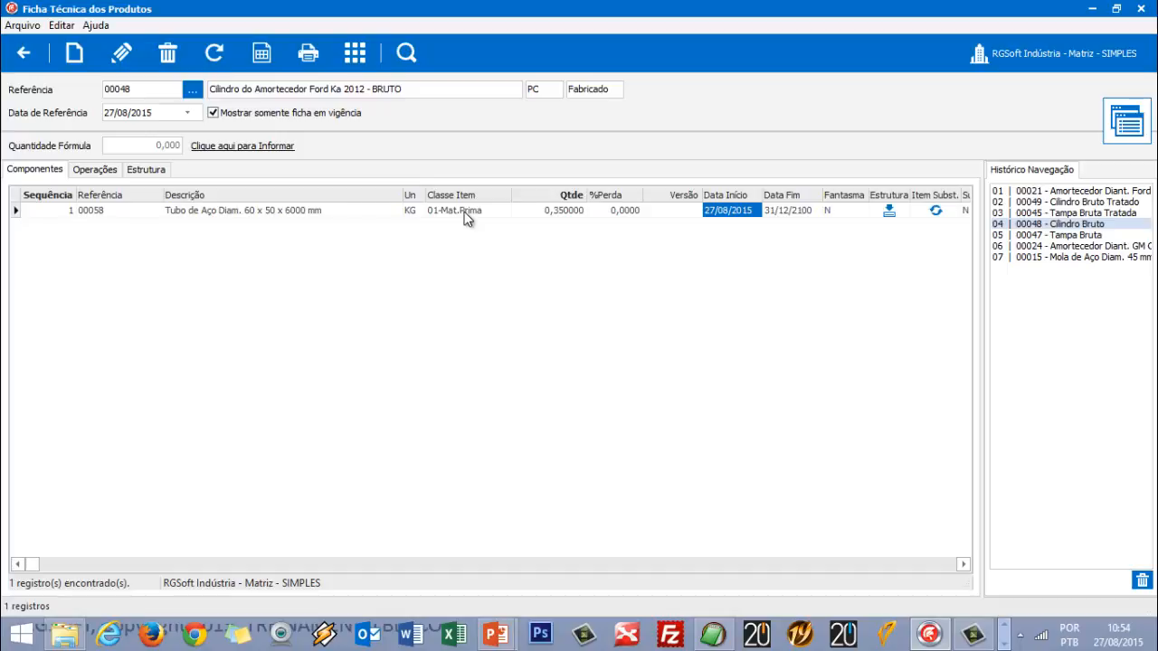
key("Tab")
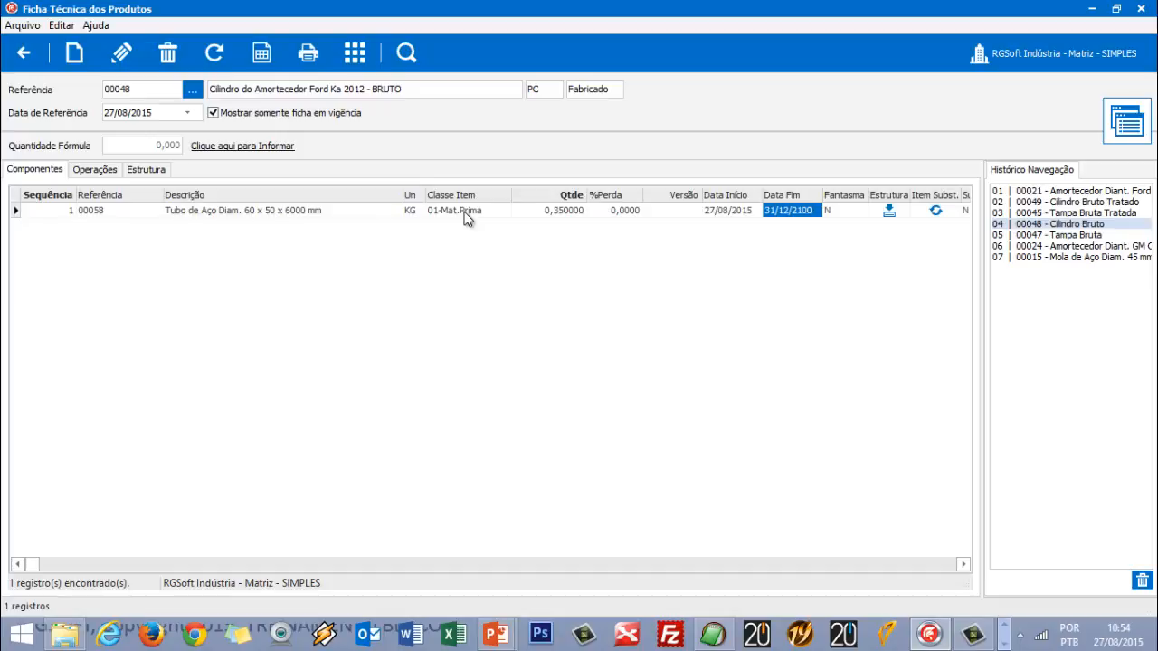
key("Tab")
key("Tab")
key("Tab")
key("Tab")
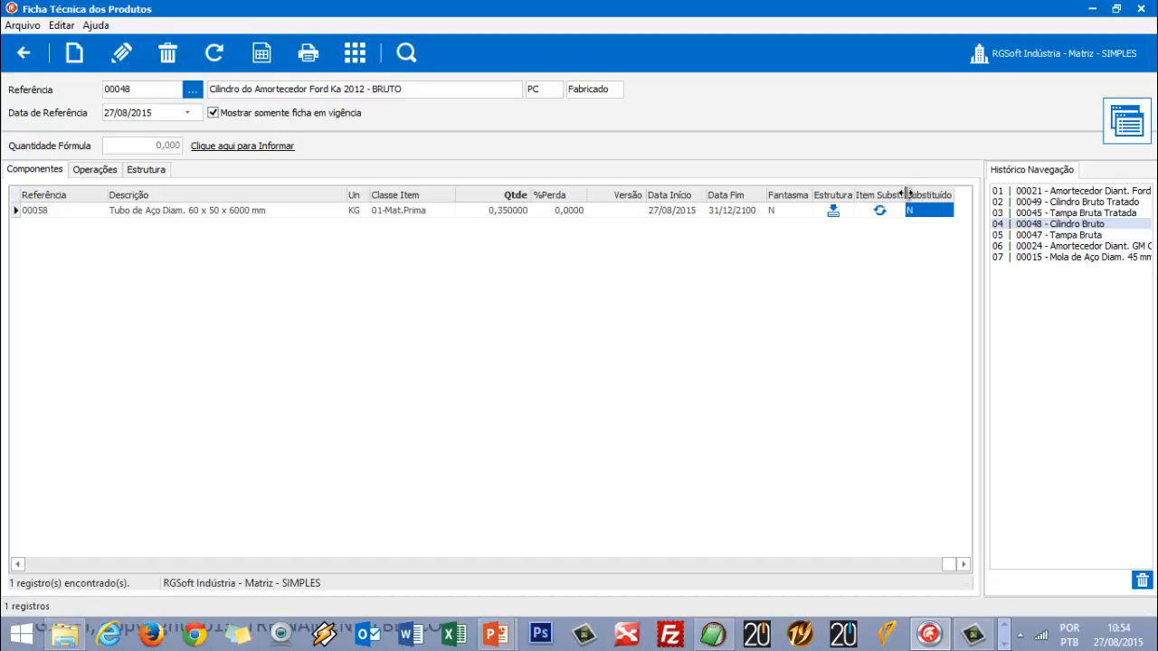
left_click_drag(915, 194, 923, 193)
left_click(885, 213)
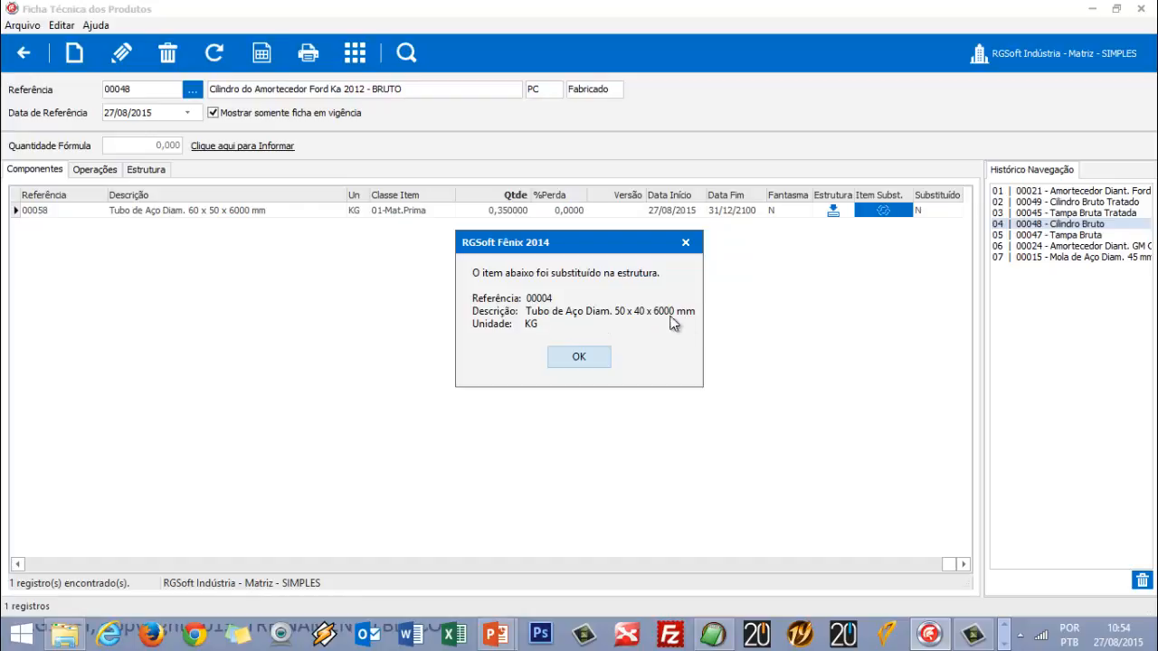
left_click(576, 356)
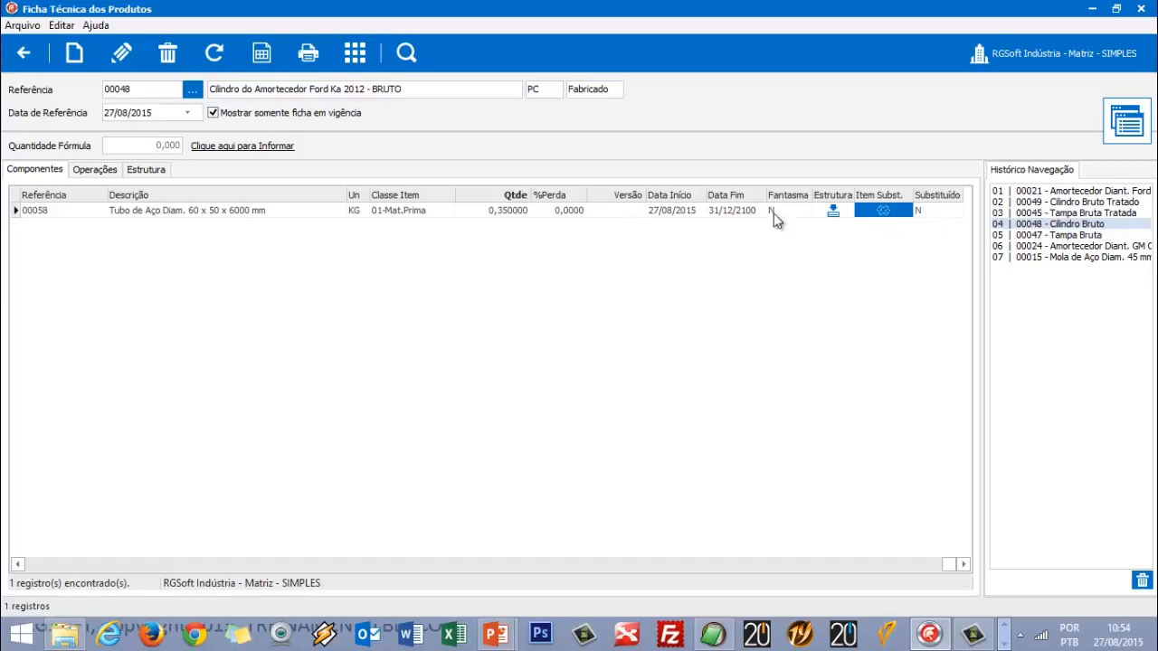
left_click(63, 568)
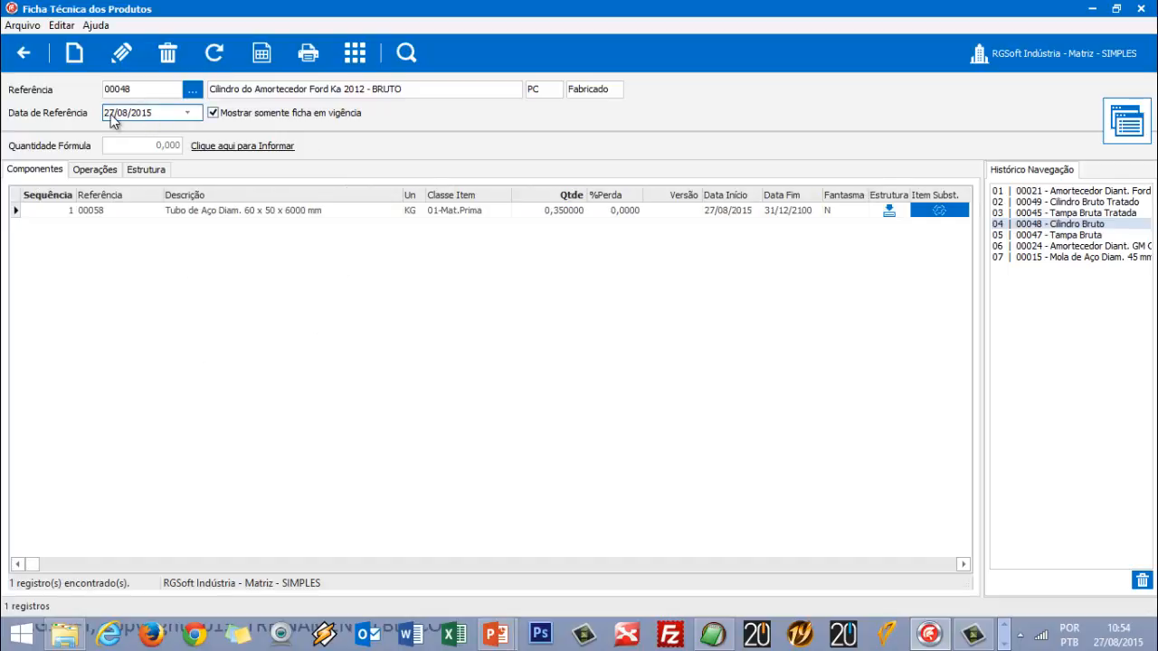
- Turn off the in-force-only filter, refresh, and select expired tube 00004 valid until 26/08/2015
left_click(188, 113)
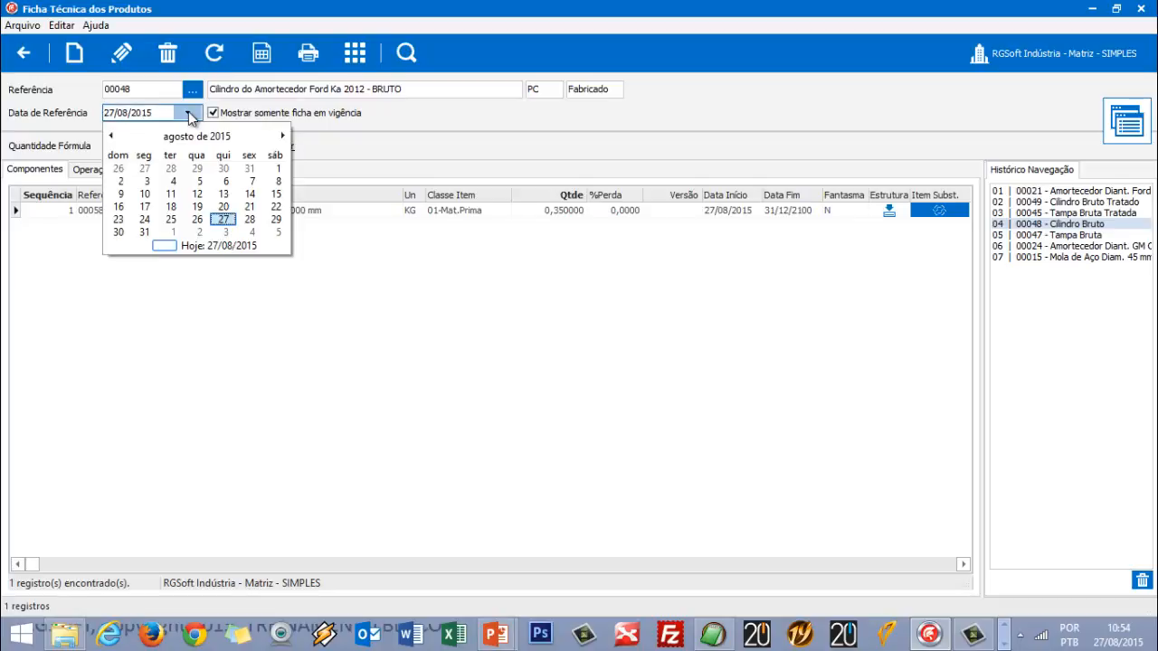
left_click(222, 115)
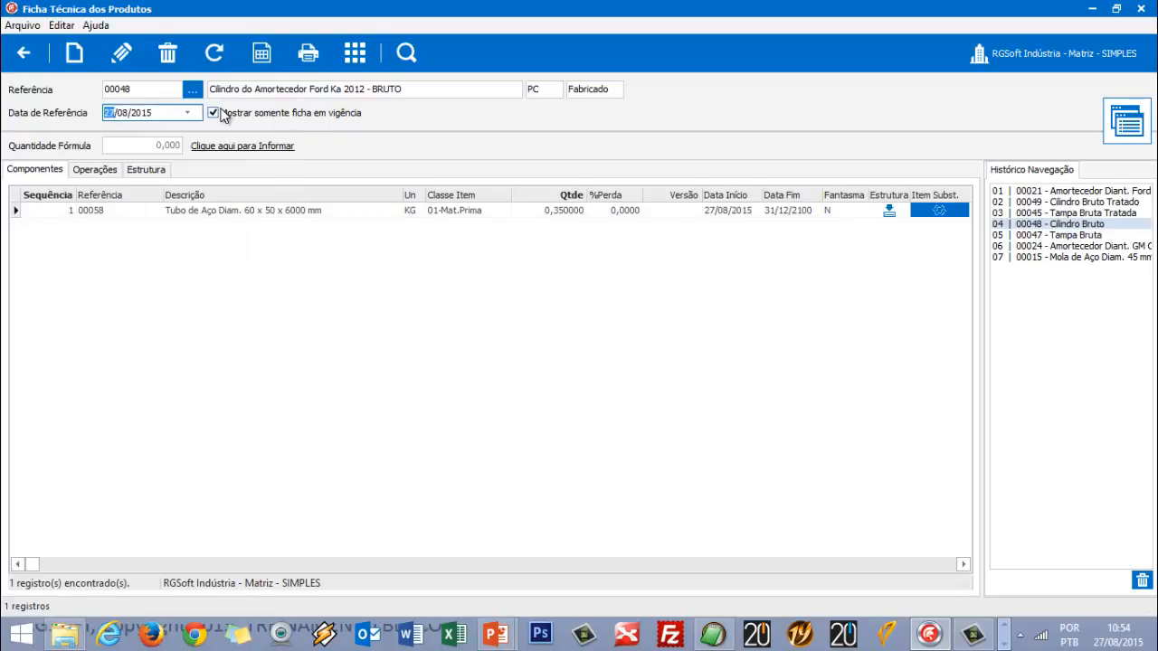
left_click(222, 115)
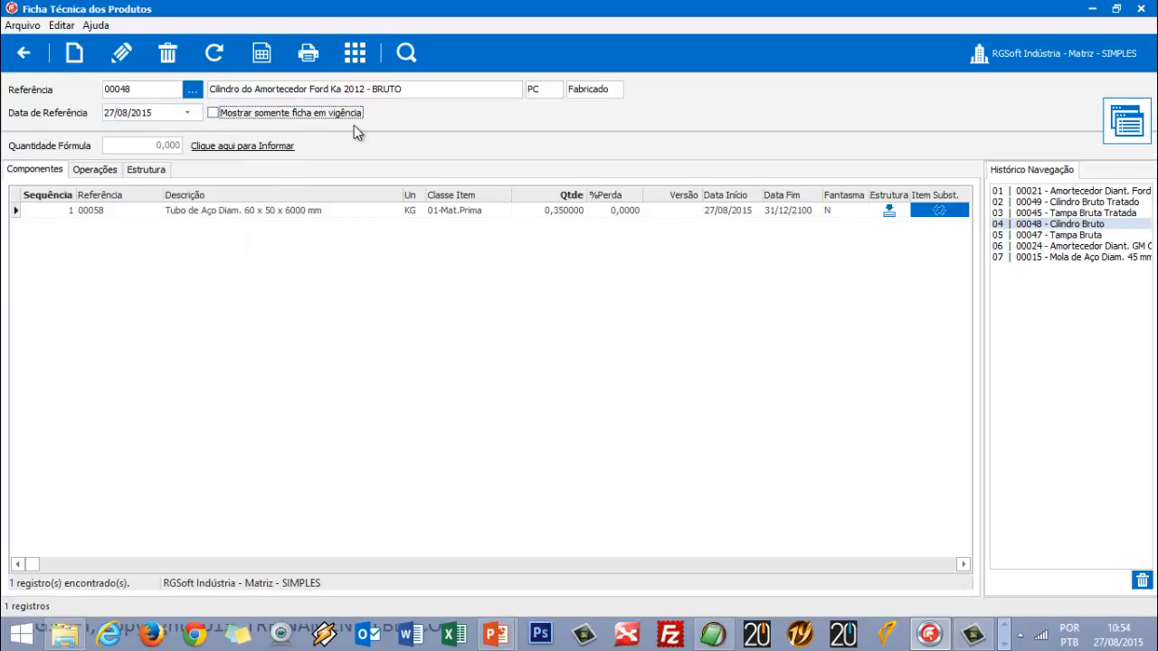
left_click(404, 54)
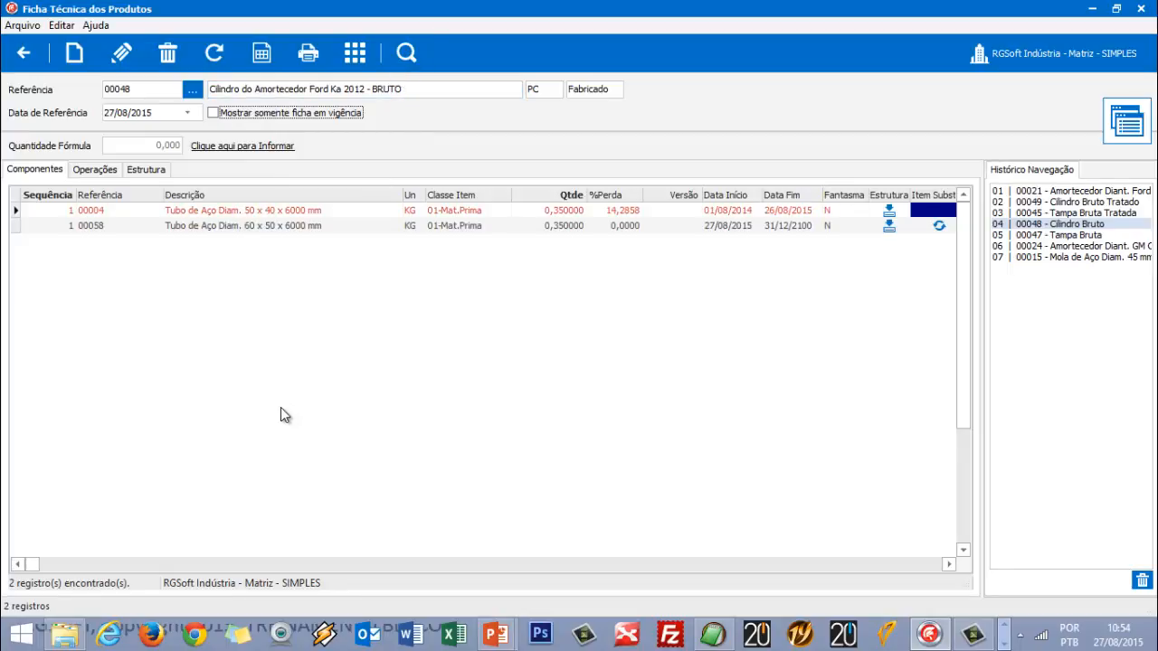
left_click(252, 210)
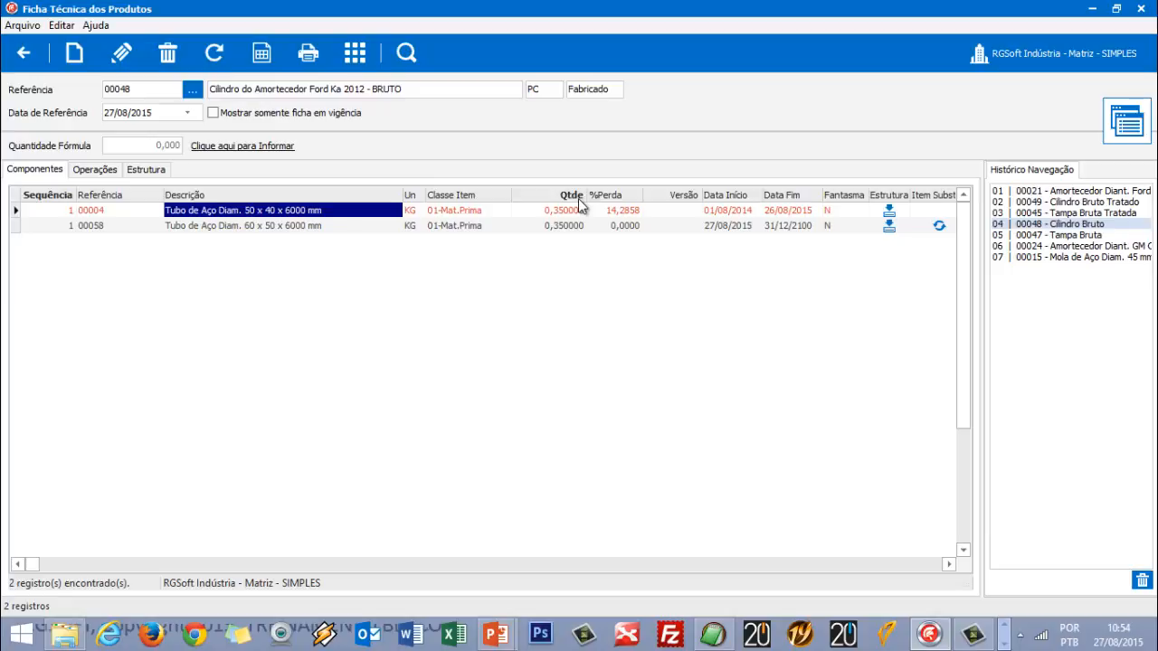
key("Left")
key("Down")
key("Up")
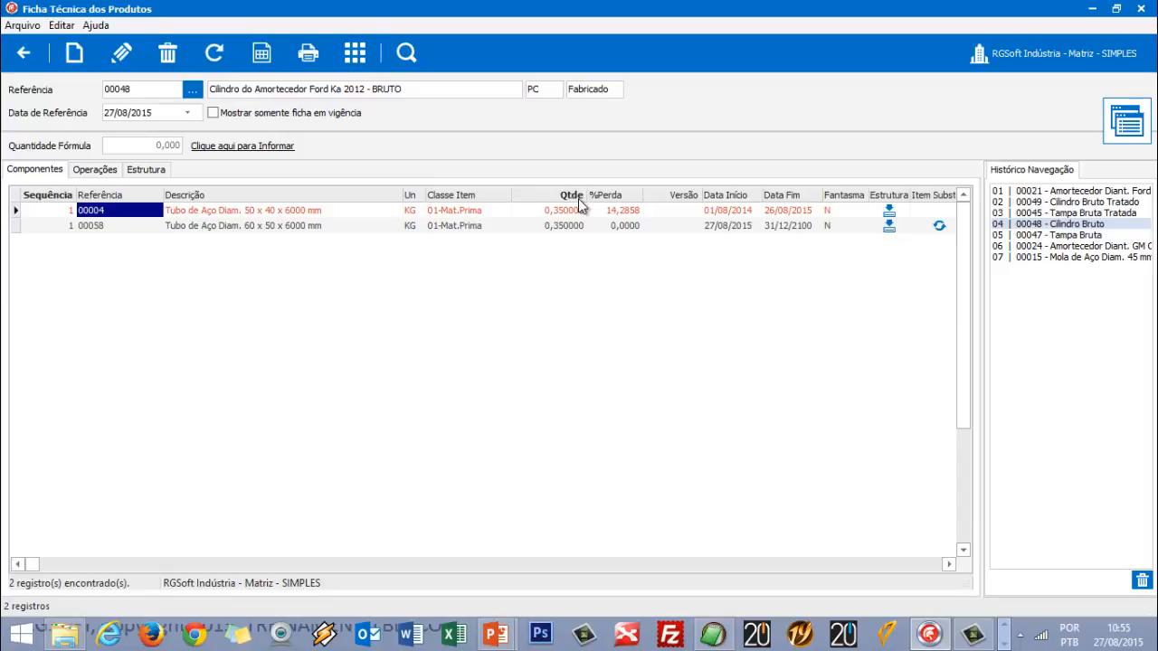
right_click(302, 228)
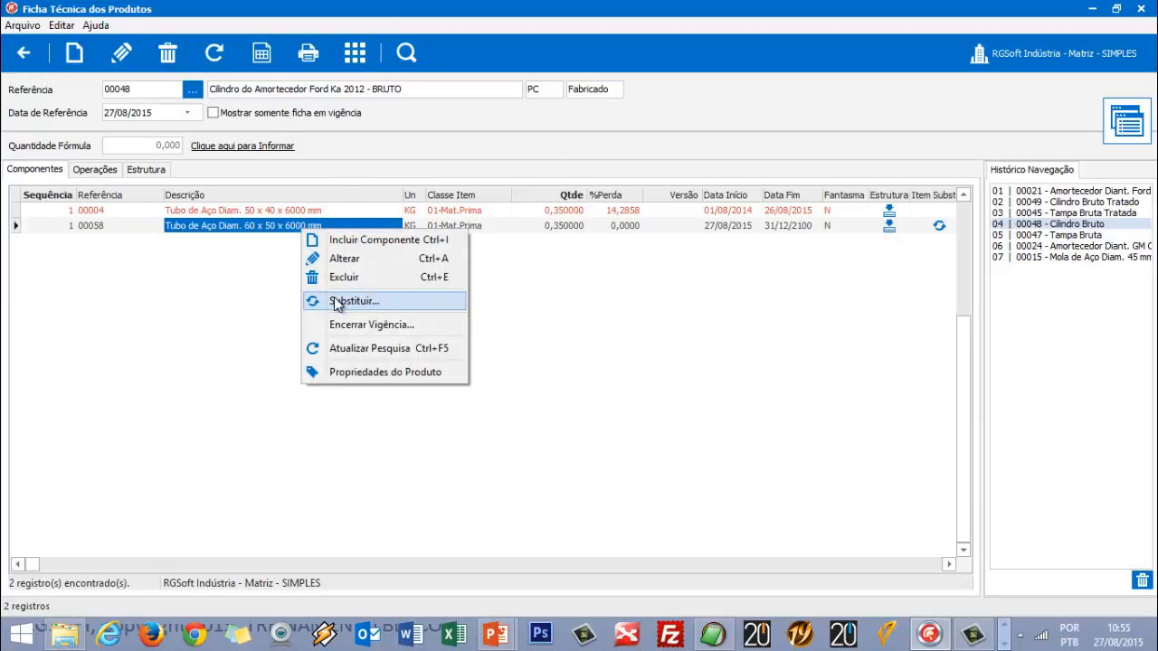
left_click(219, 308)
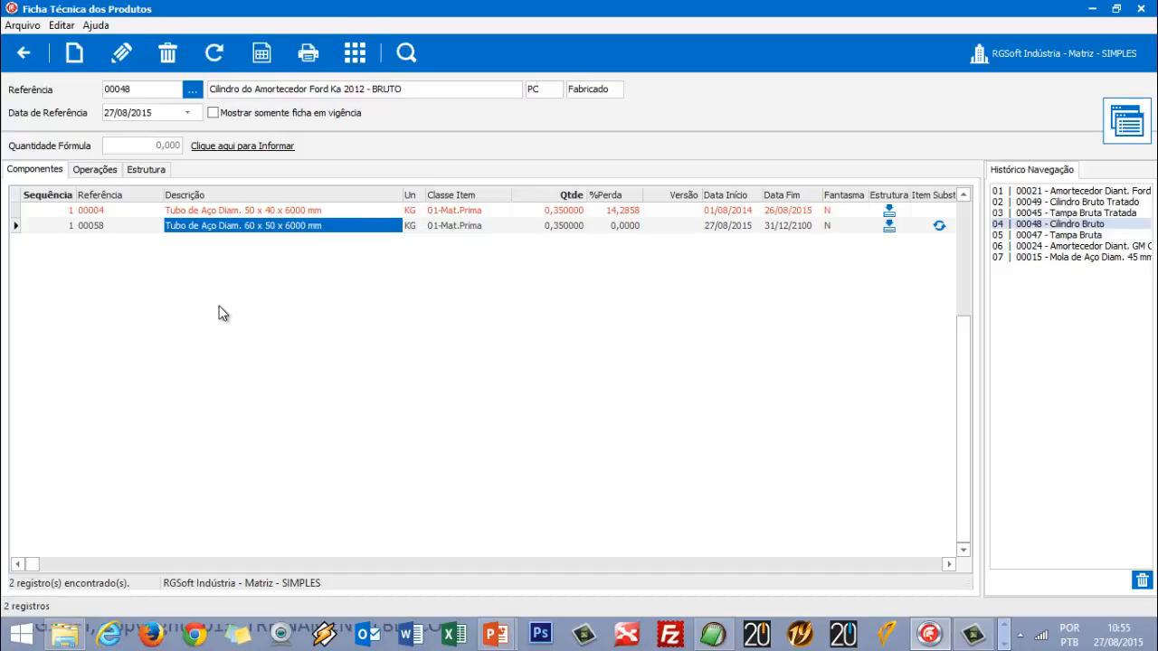
left_click(287, 211)
left_click(289, 232)
left_click_drag(211, 89, 428, 94)
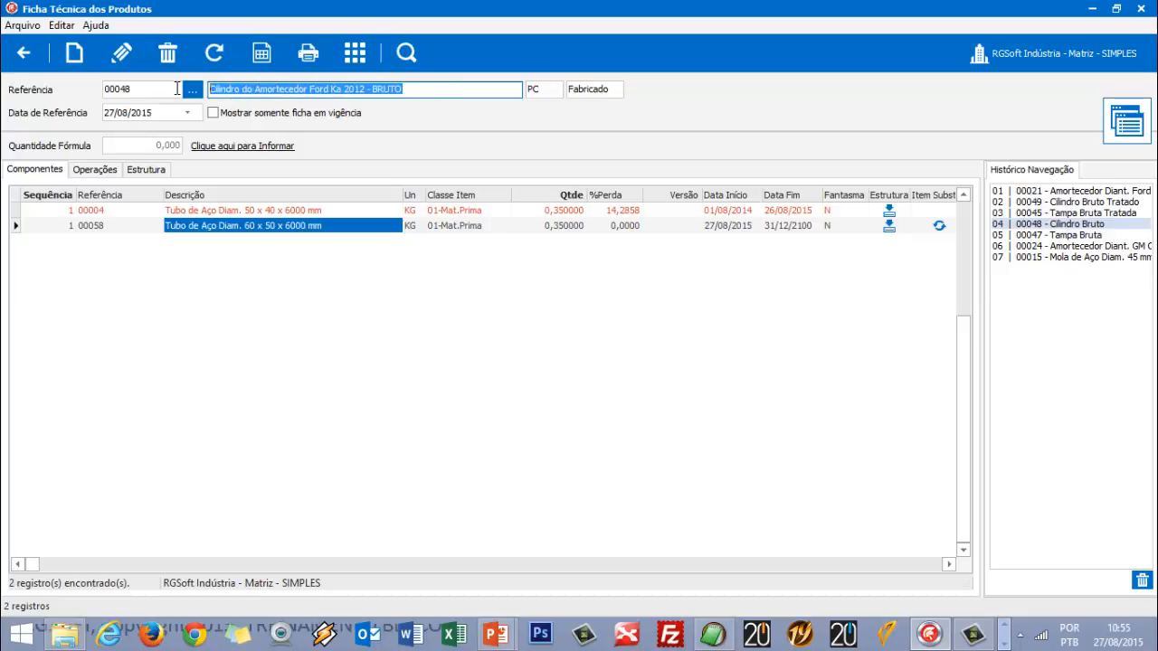
left_click(246, 246)
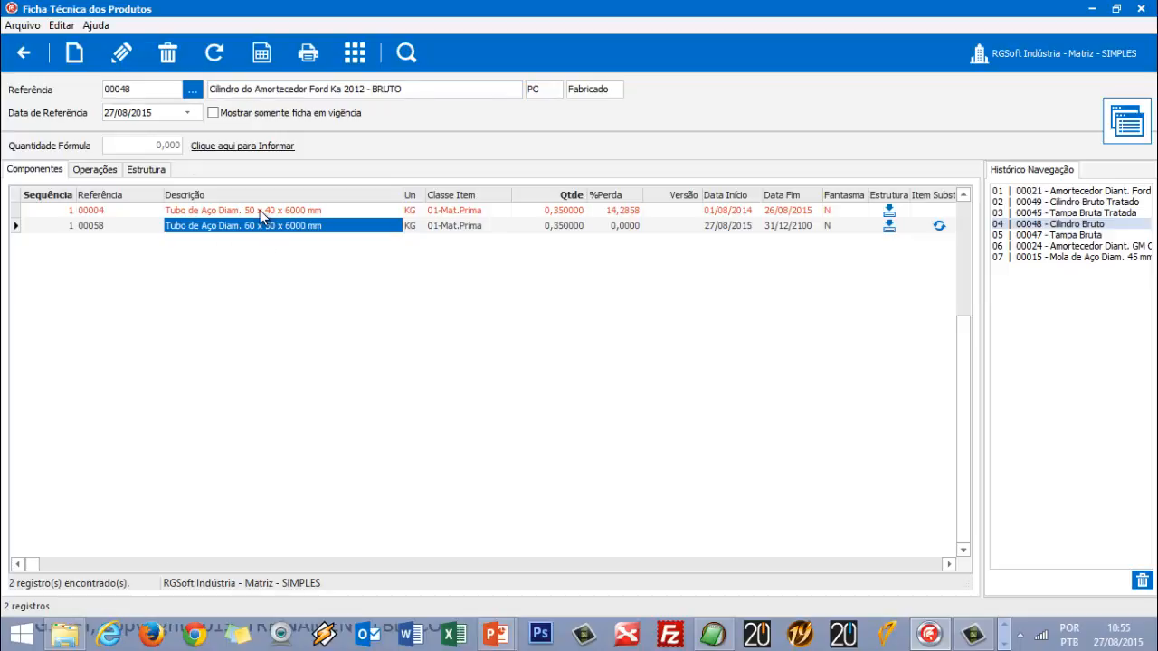
left_click(261, 213)
left_click(266, 232)
right_click(266, 234)
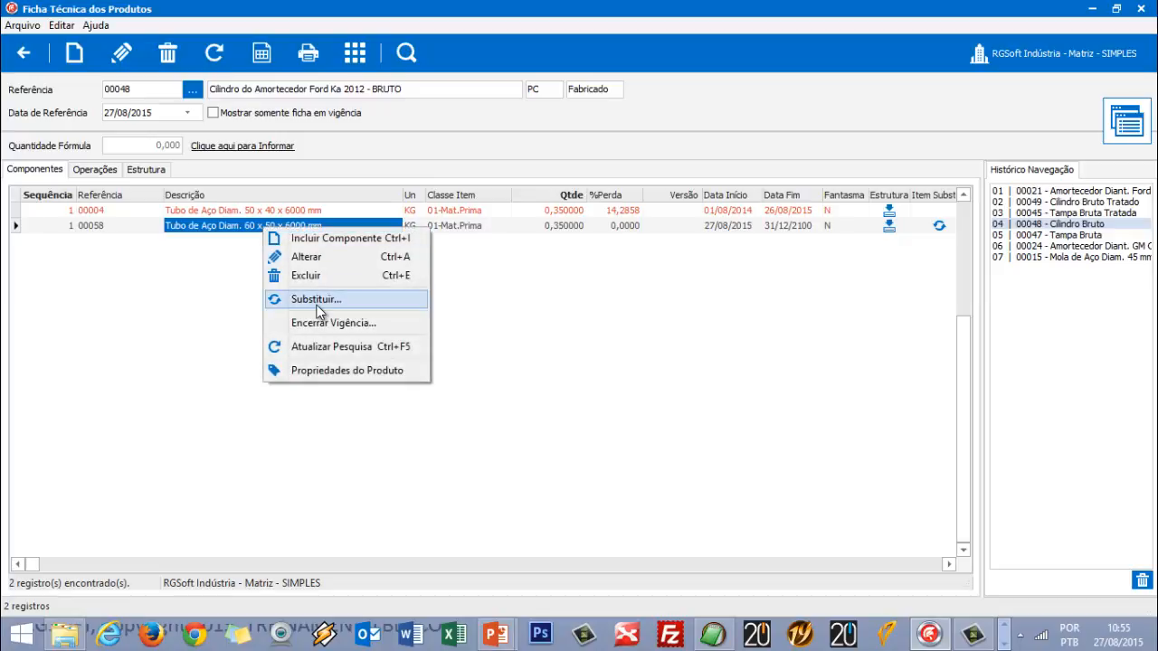
left_click(226, 294)
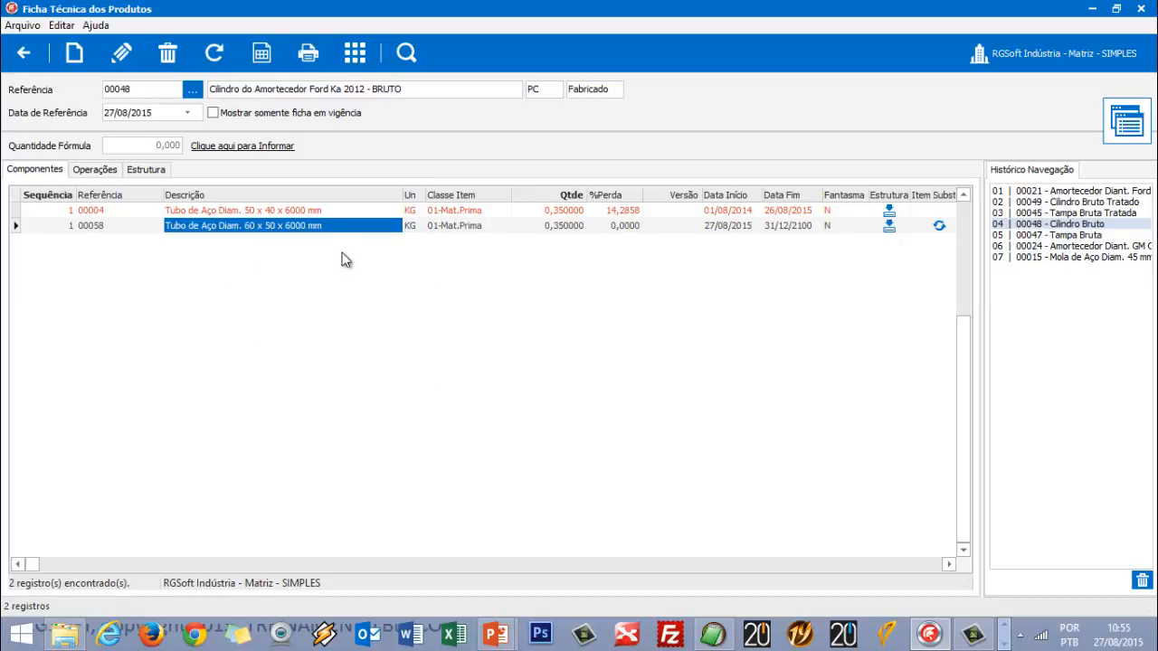
left_click(318, 212)
key("Tab")
key("Tab")
key("Tab")
key("Tab")
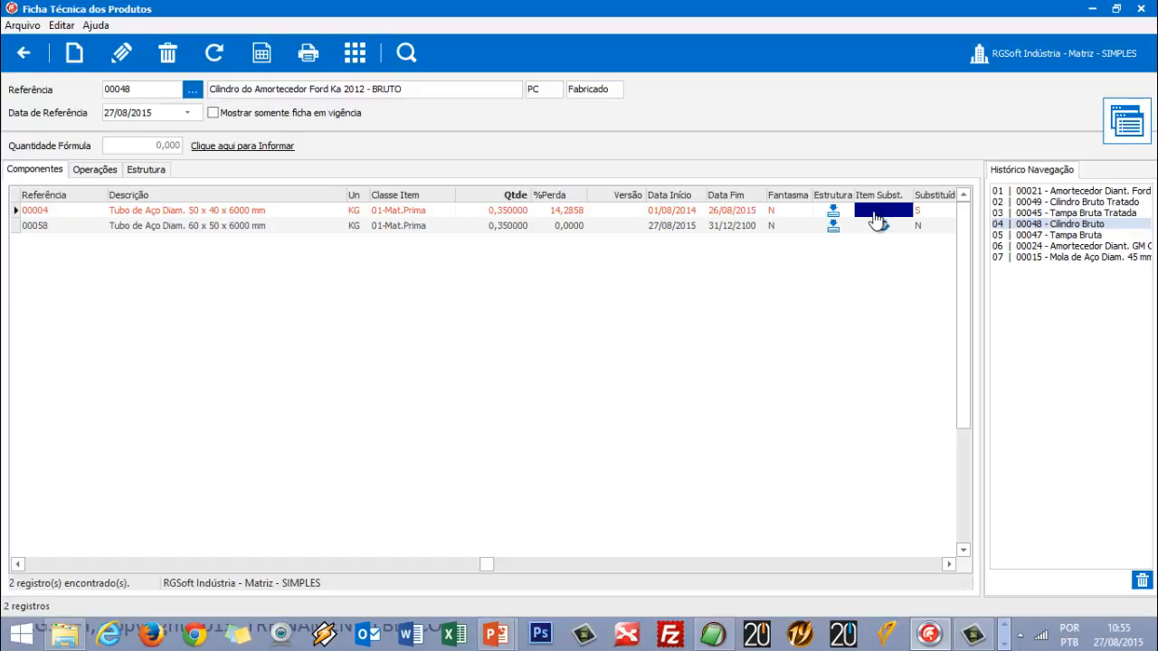
left_click(932, 217)
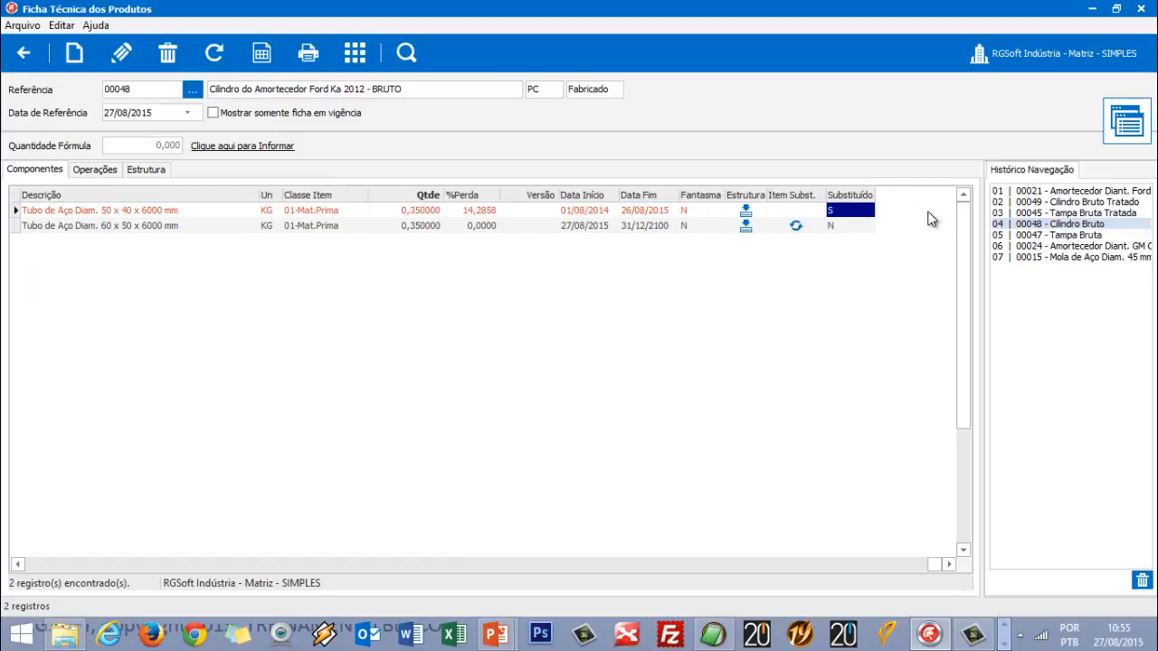
left_click(838, 228)
left_click(838, 212)
left_click(479, 227)
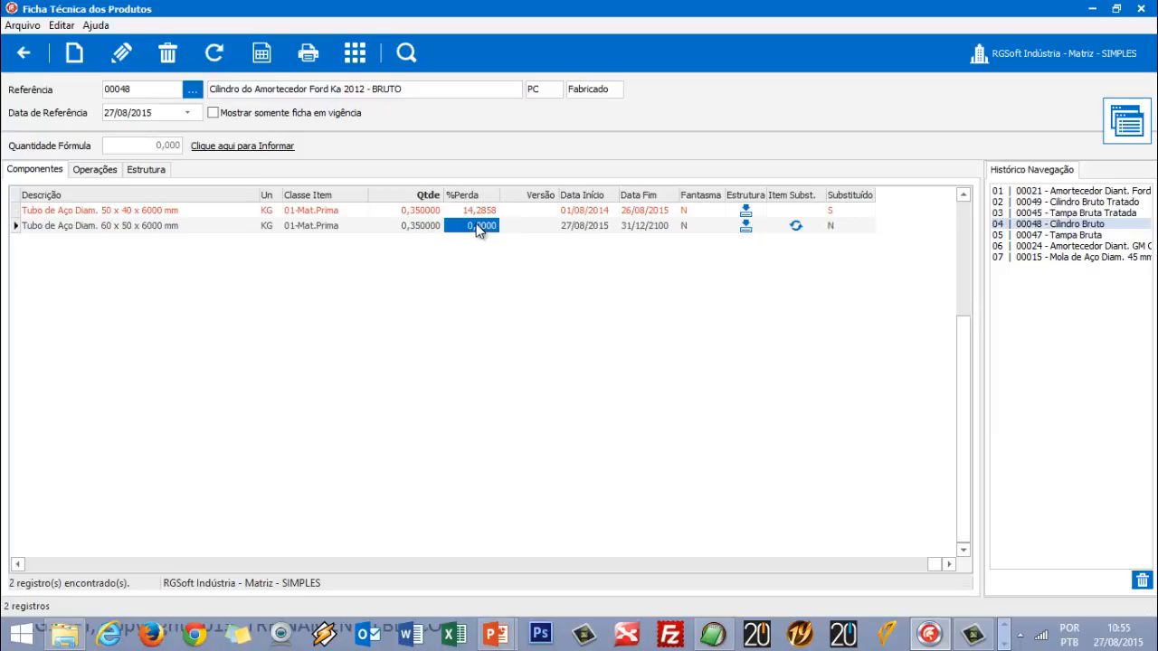
key("Left")
key("Left")
key("Left")
key("Left")
key("Left")
key("Left")
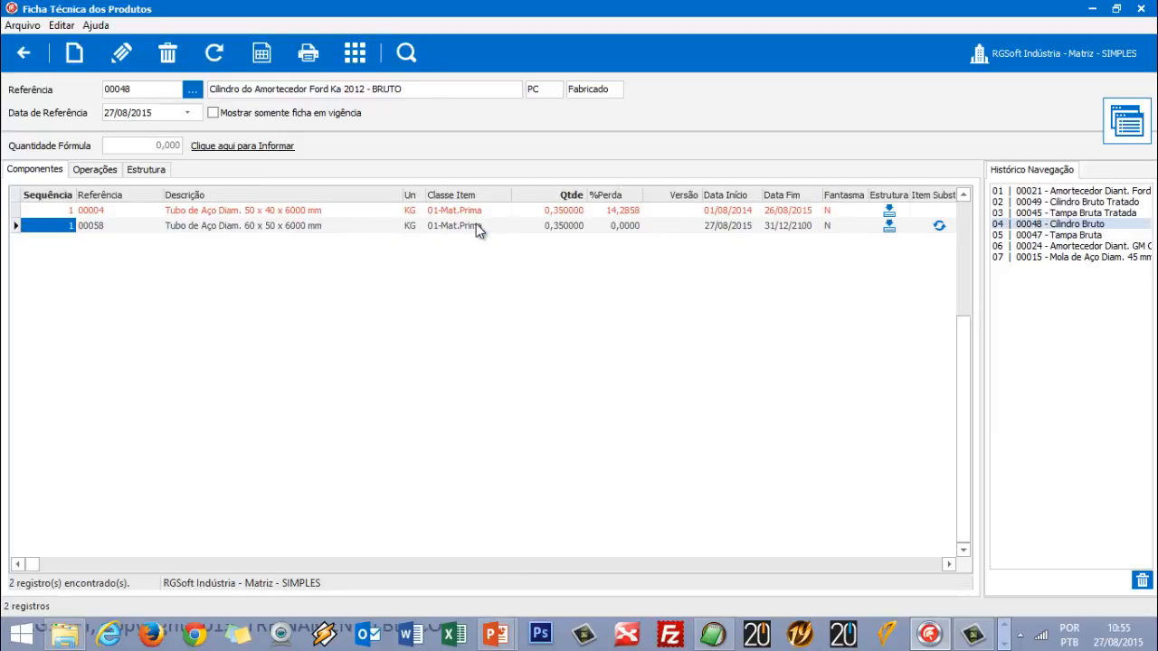
left_click(269, 214)
left_click(276, 230)
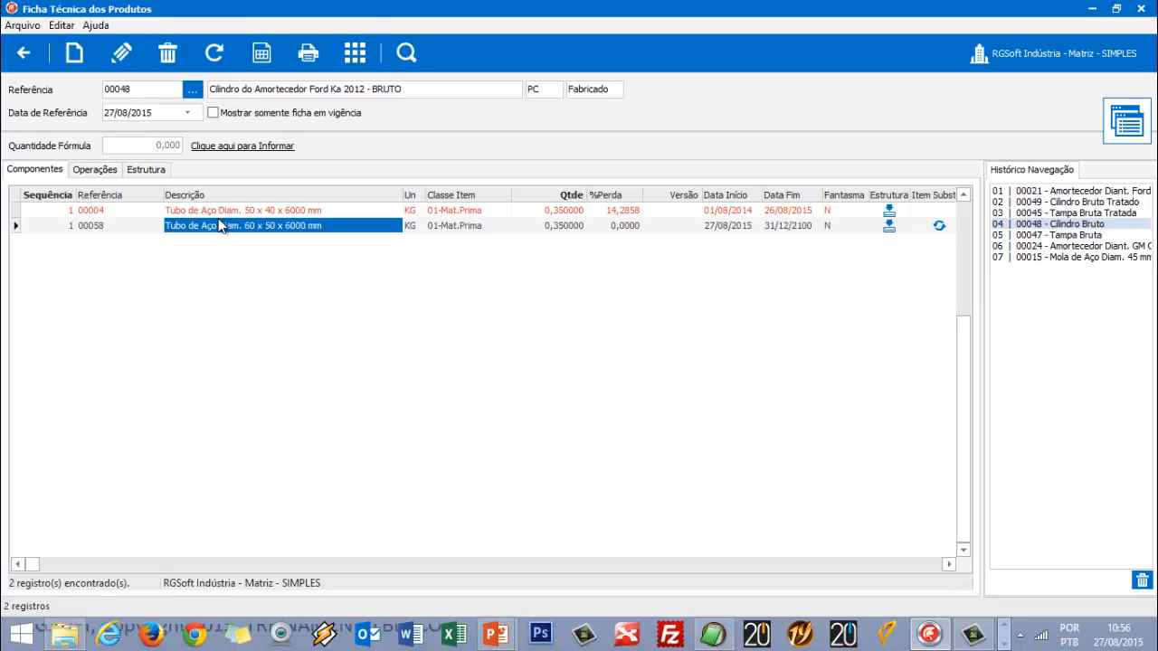
key("Up")
key("Down")
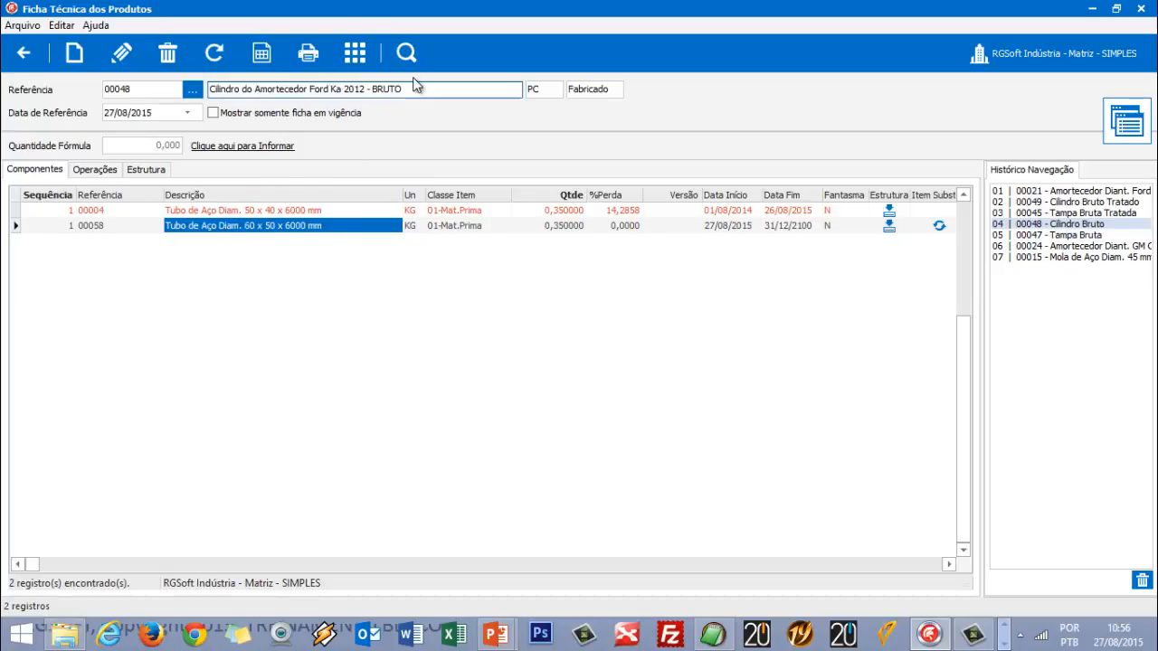
key("Up")
- Re-enable 'Mostrar somente ficha em vigência', refresh, and open sheet 00021 from Histórico Navegação
left_click(213, 113)
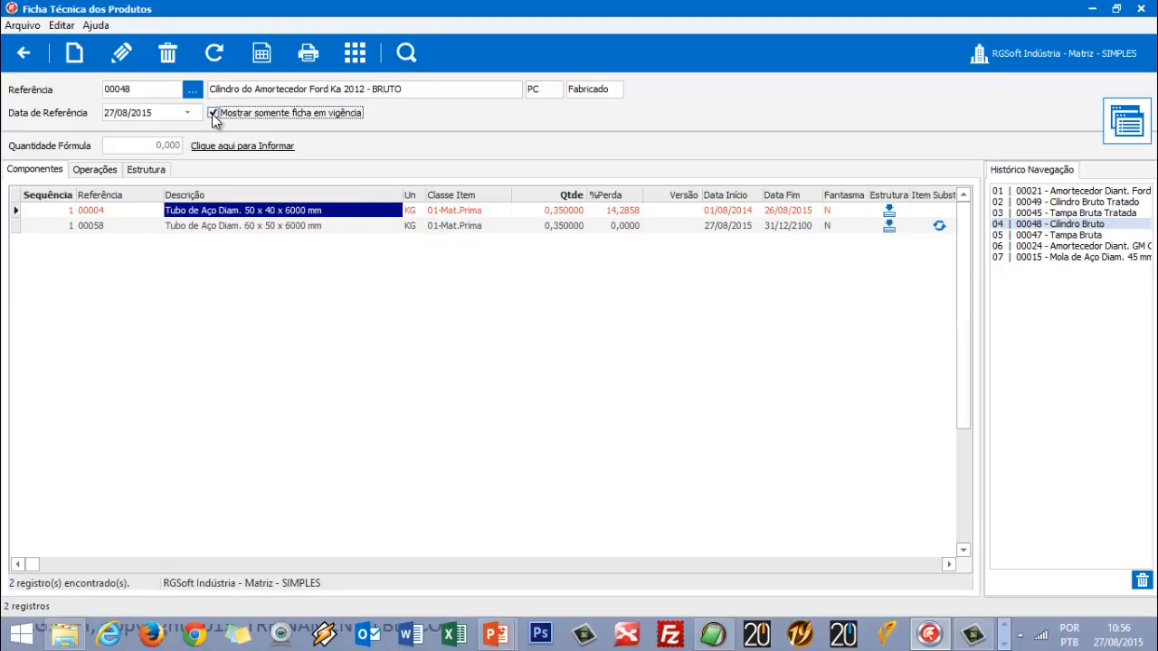
left_click(403, 61)
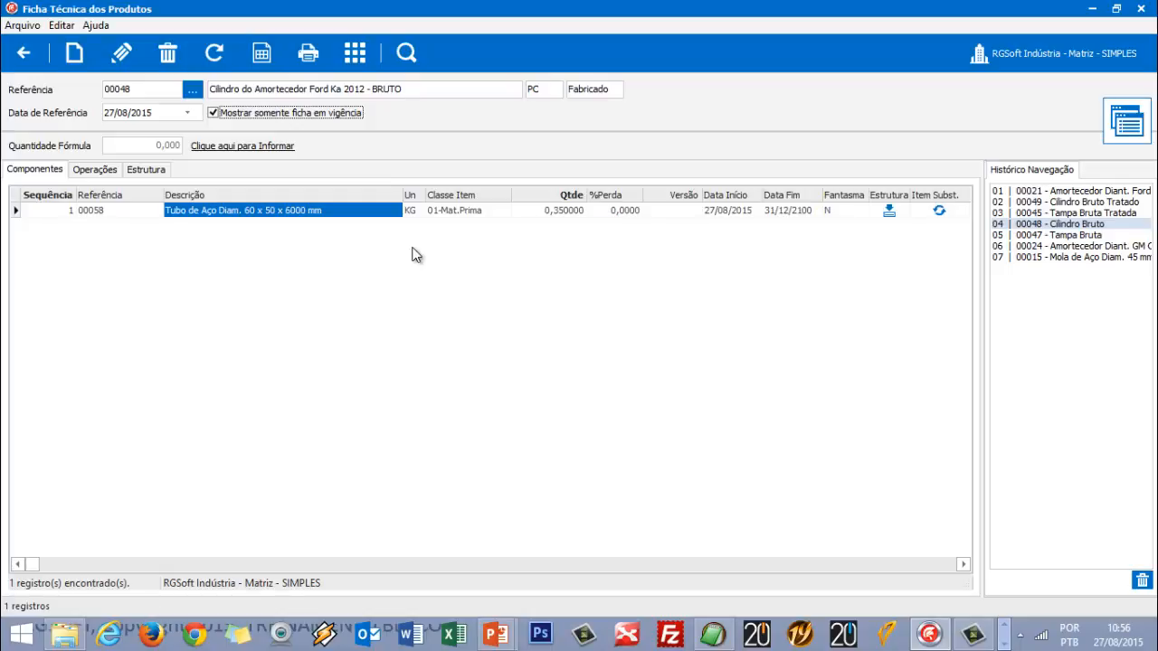
left_click(1113, 190)
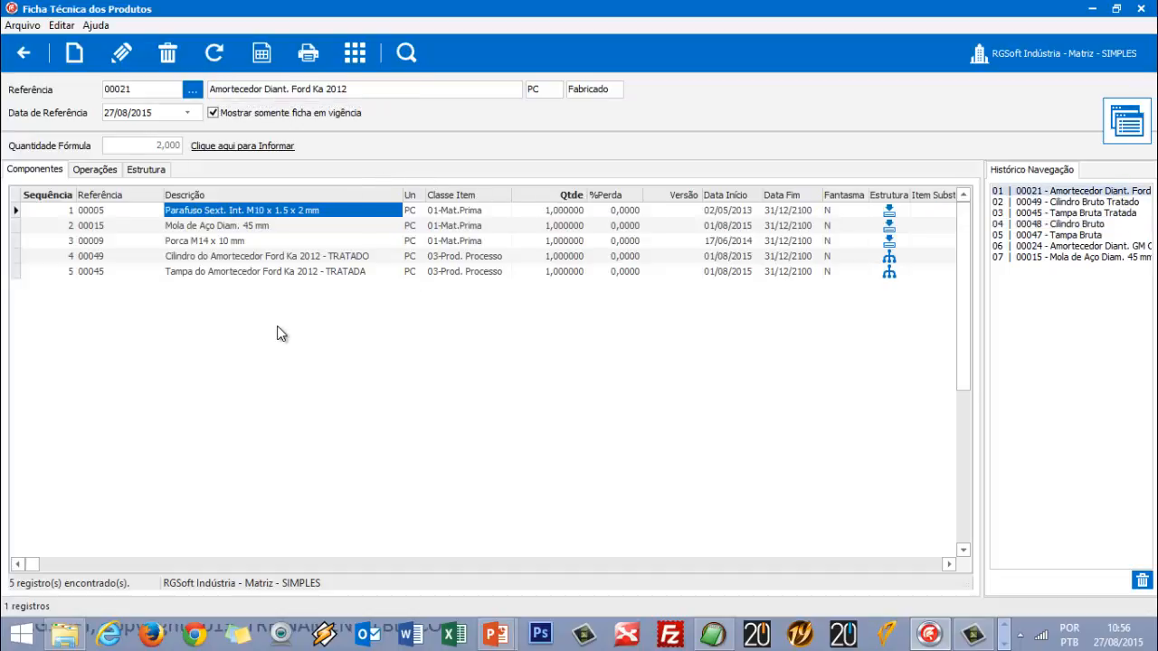
- Select the Parafuso 00005 row and bring up its context menu
left_click(259, 226)
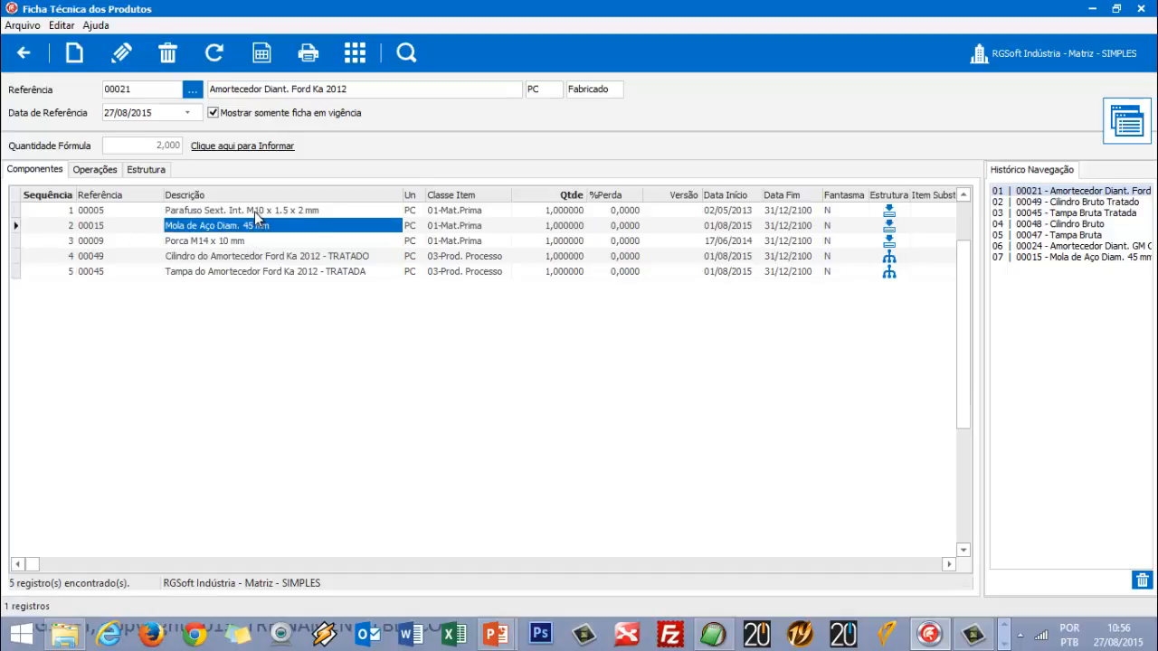
left_click(257, 212)
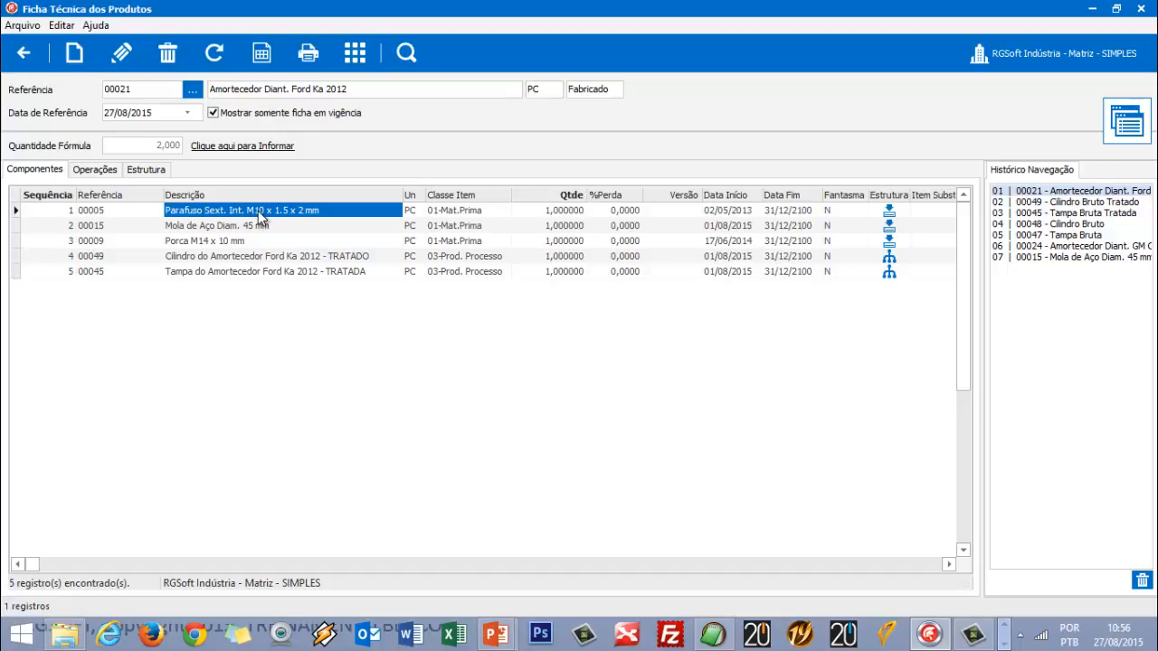
right_click(260, 215)
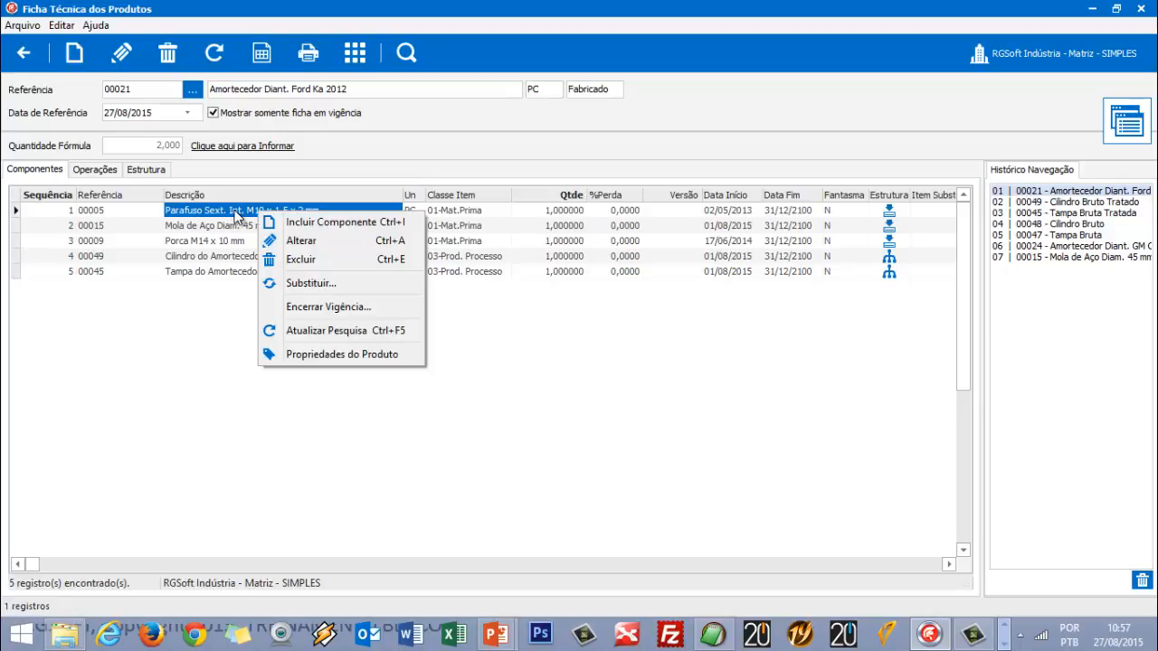
- End screw 00005's validity with closing date 27/08/2015 and check its new end date
left_click(319, 308)
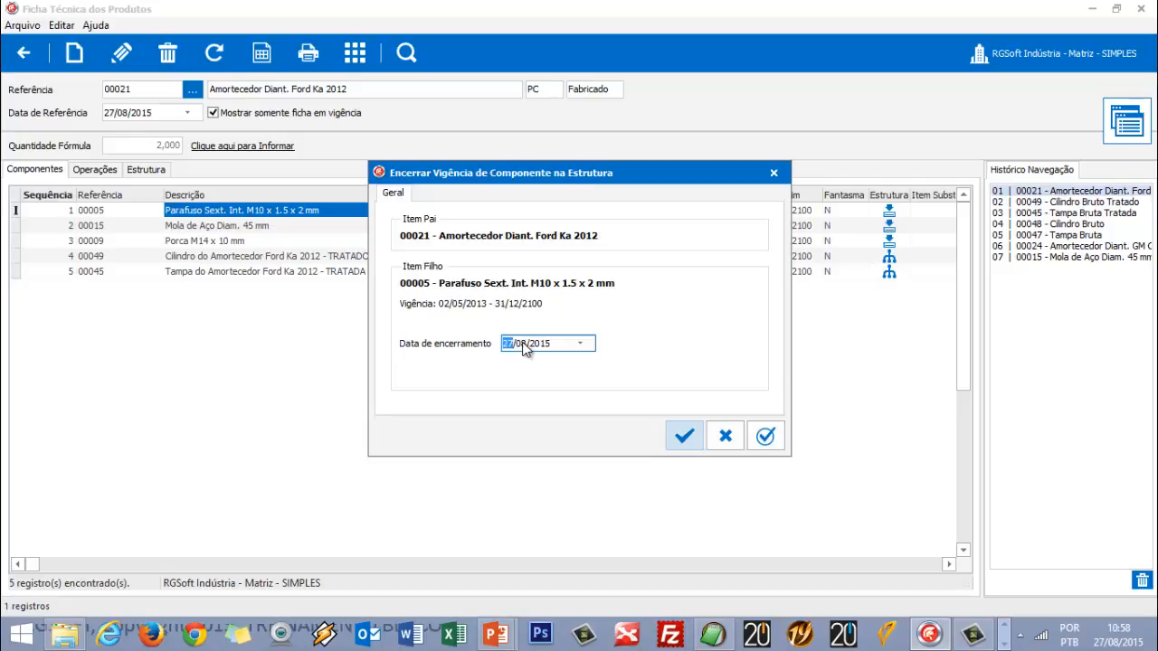
left_click(523, 343)
left_click(508, 345)
left_click(685, 439)
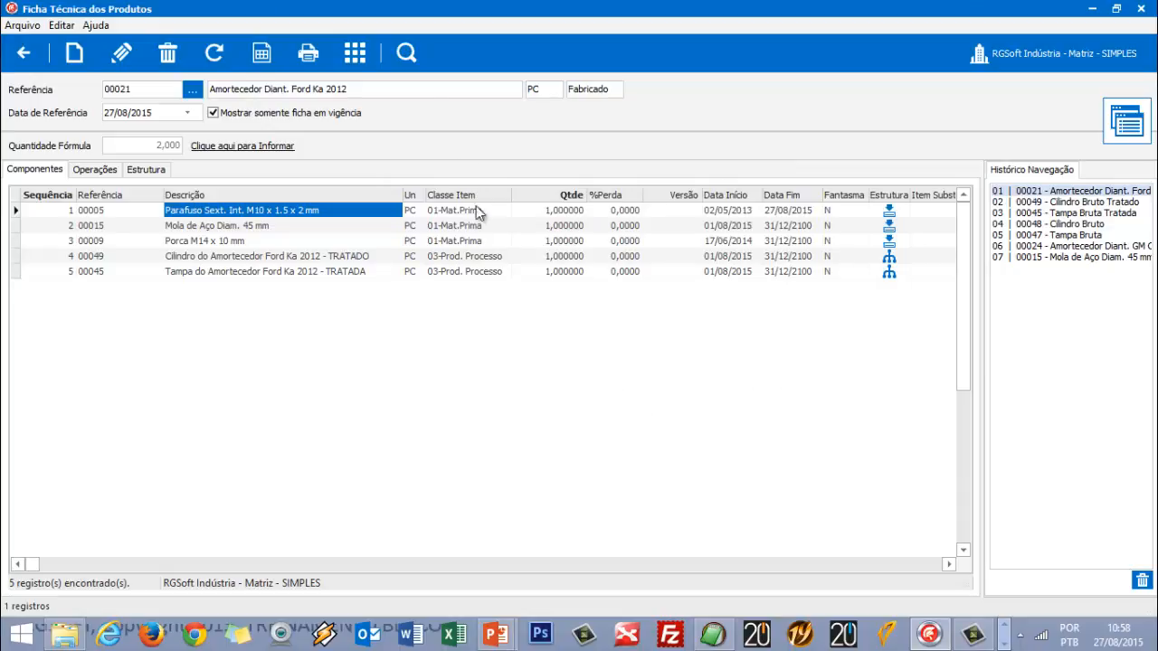
left_click(283, 226)
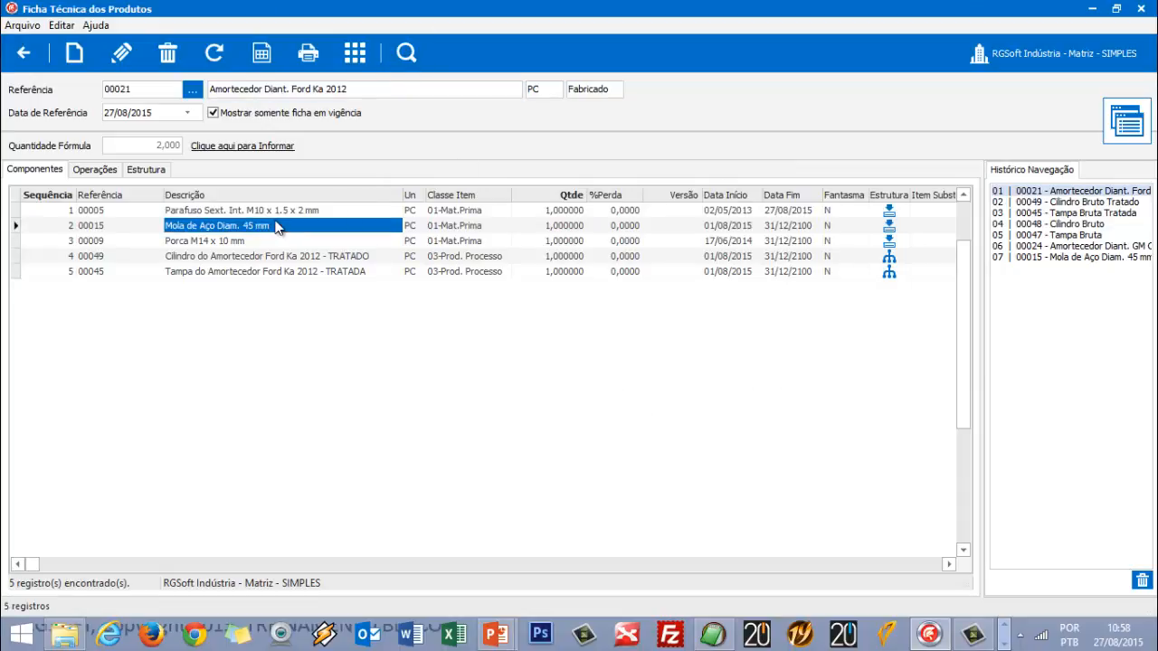
- Set reference date 28/08/2015, then drop the in-force filter to list all five components
left_click(789, 212)
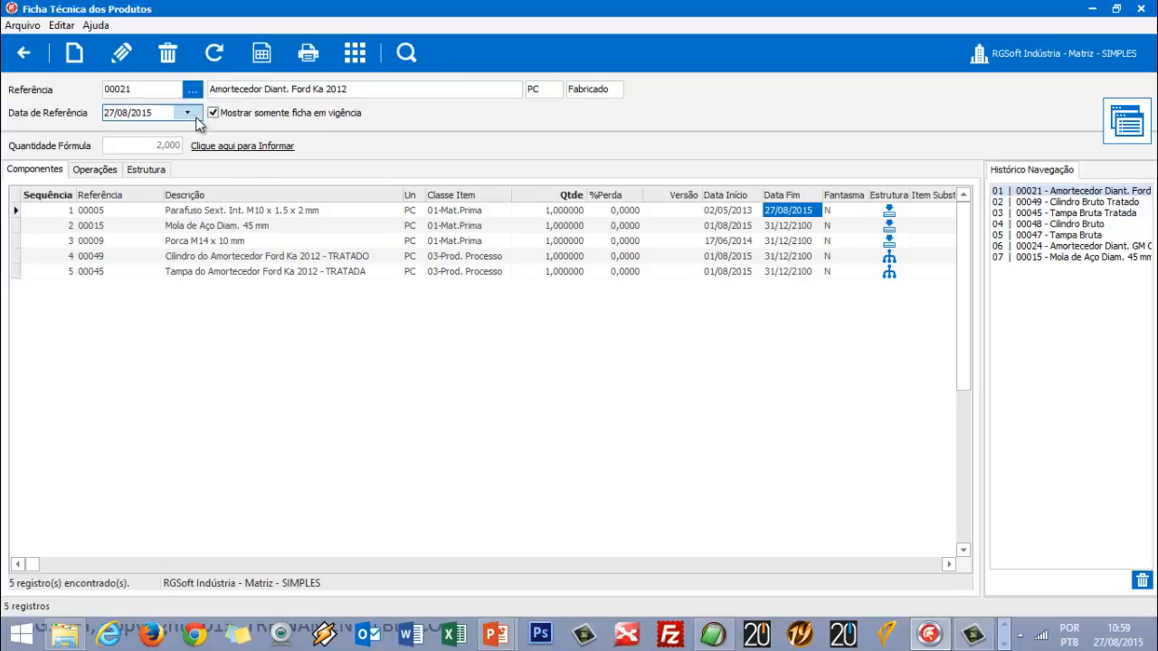
left_click(187, 112)
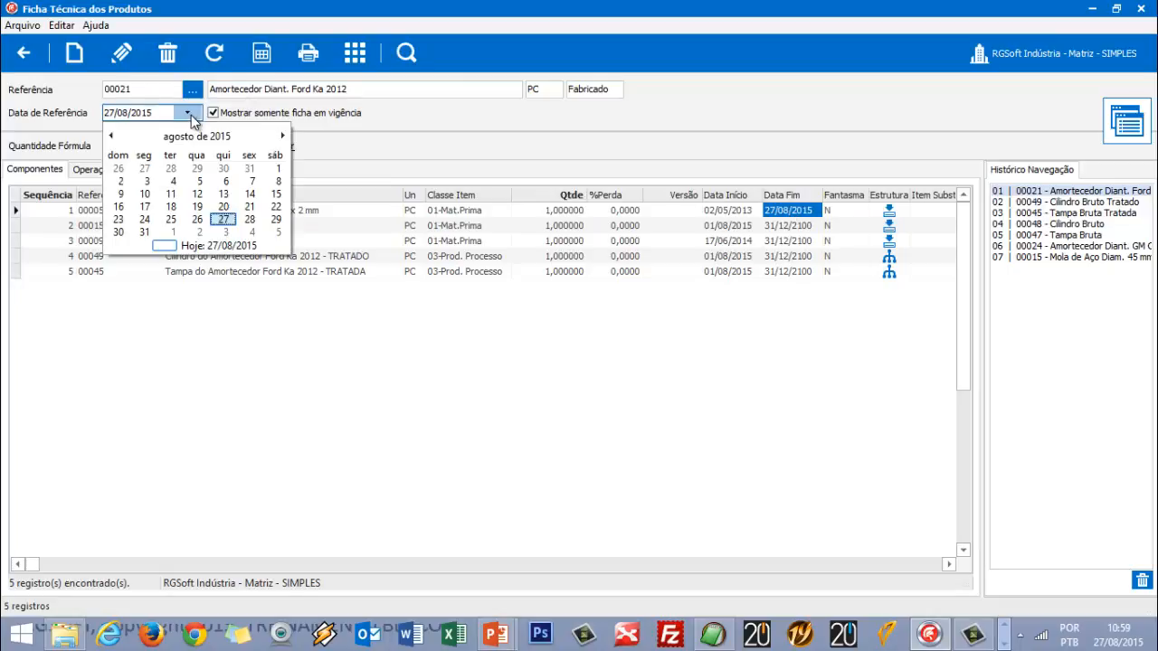
left_click(250, 220)
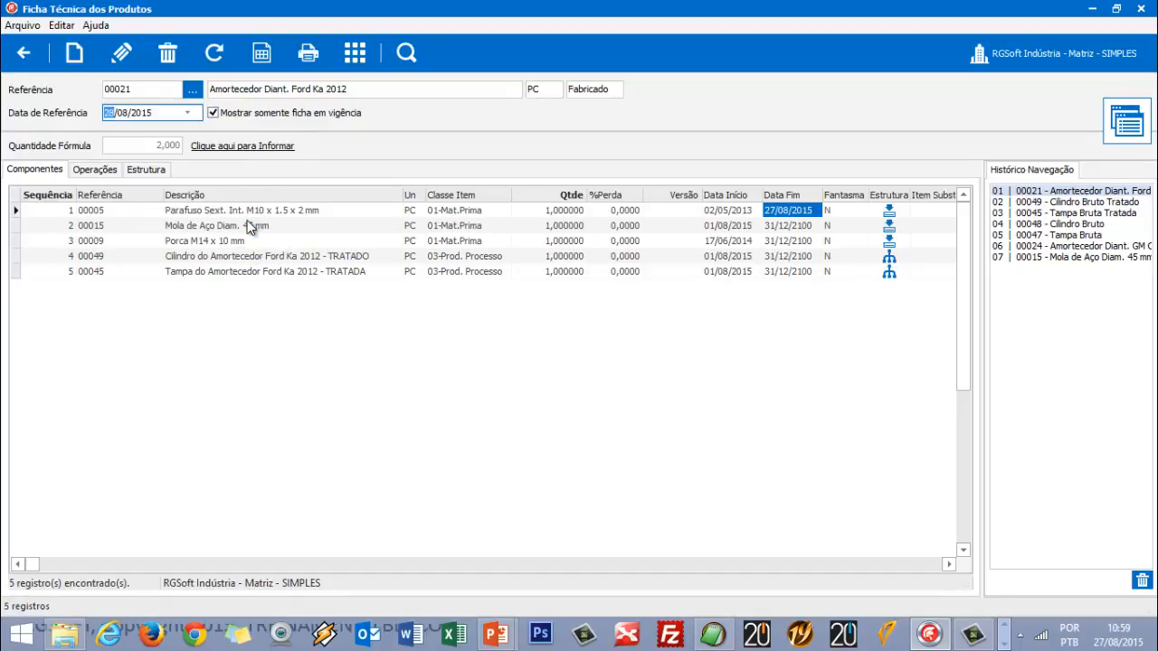
left_click(409, 61)
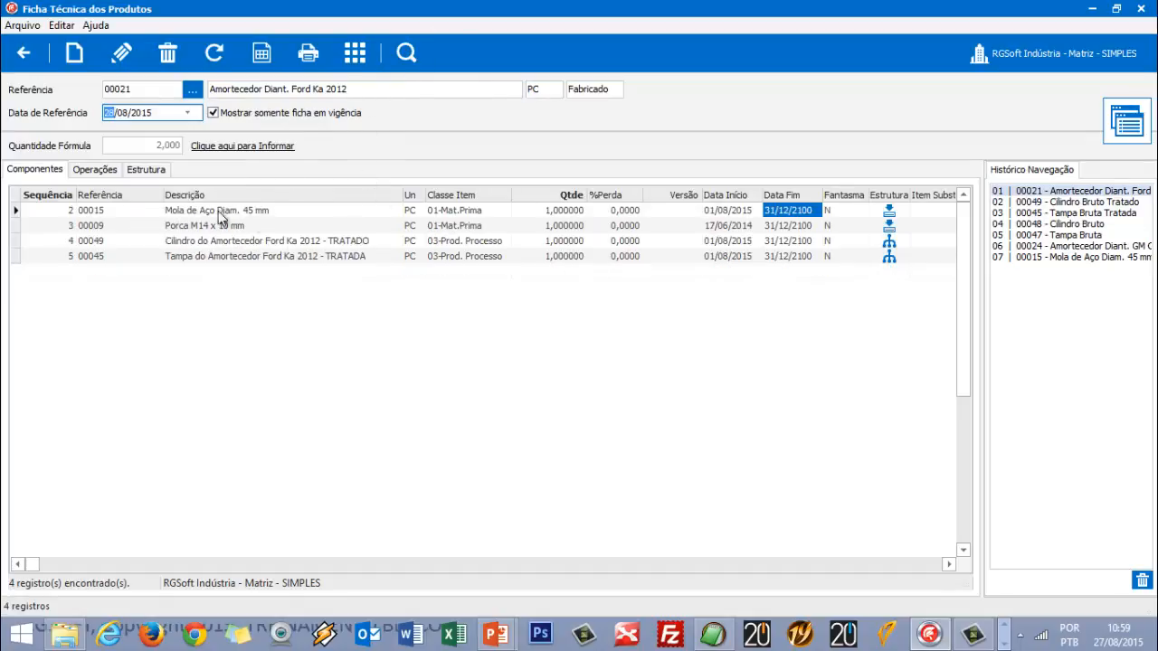
left_click(214, 113)
left_click(406, 53)
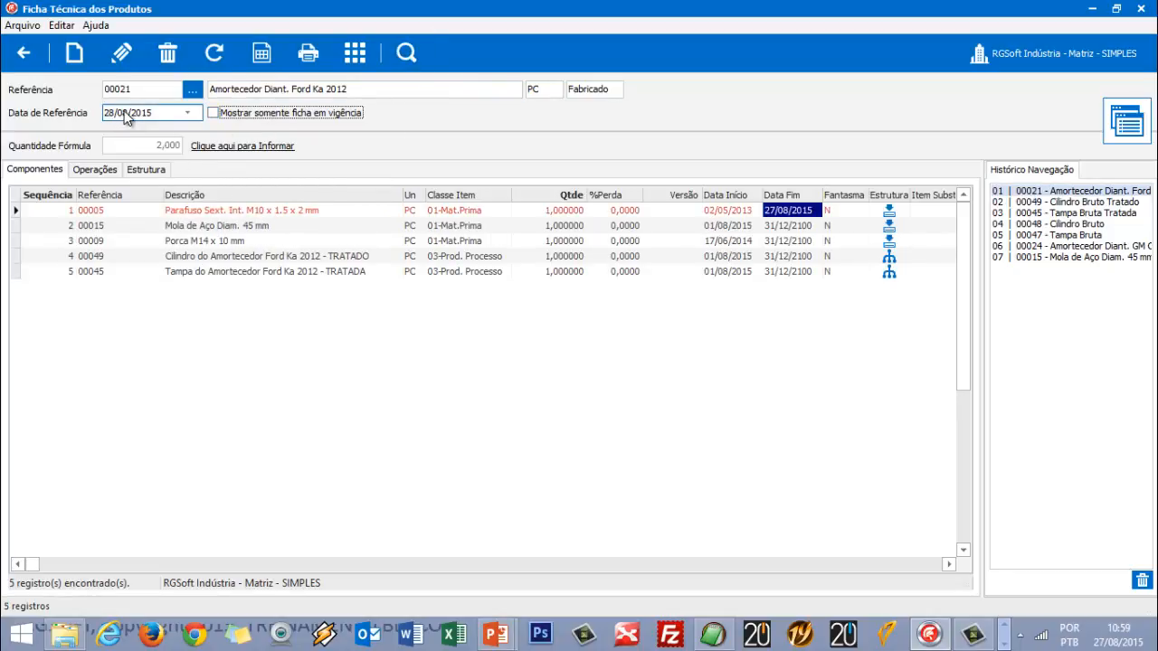
left_click(212, 214)
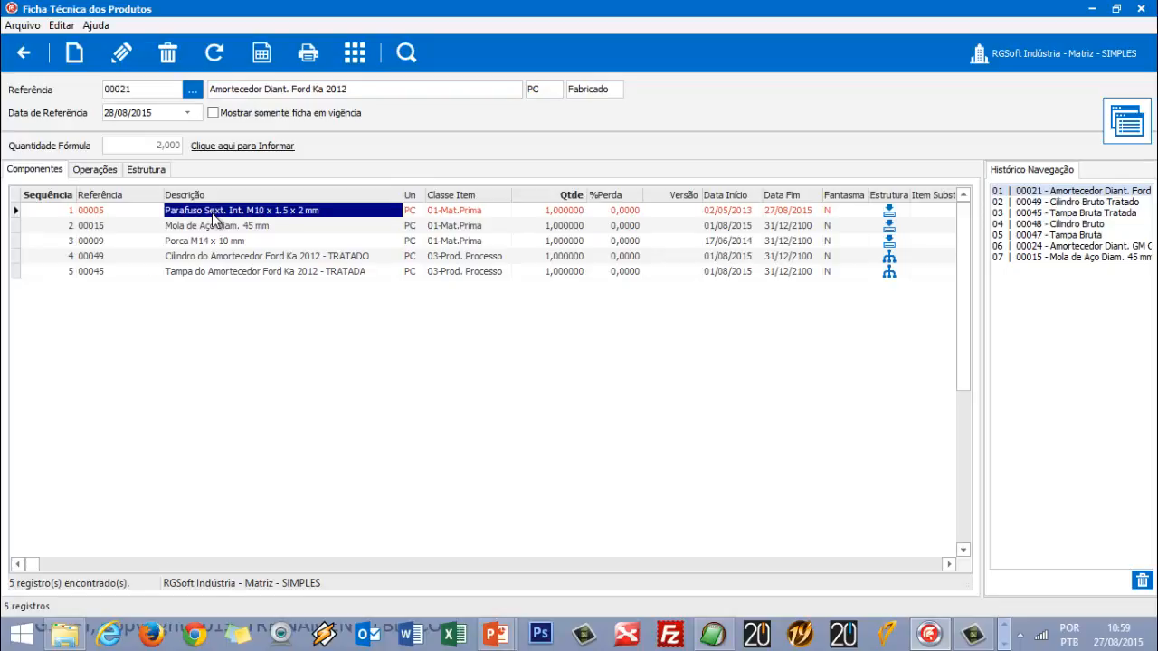
key("Tab")
key("Tab")
key("Tab")
key("Tab")
key("Tab")
key("Tab")
key("Tab")
key("Tab")
key("Tab")
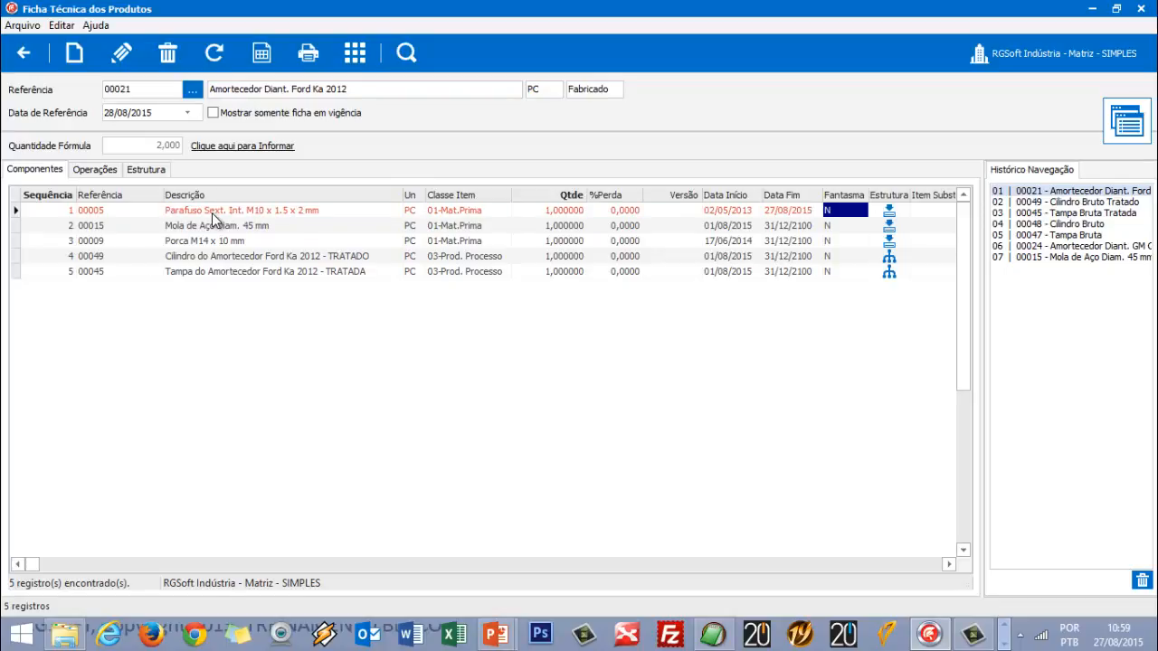
key("Tab")
key("Tab")
key("Left")
key("Left")
key("Left")
key("Left")
key("Left")
key("Left")
key("Left")
key("Left")
key("Left")
key("Left")
key("Left")
key("Left")
key("Left")
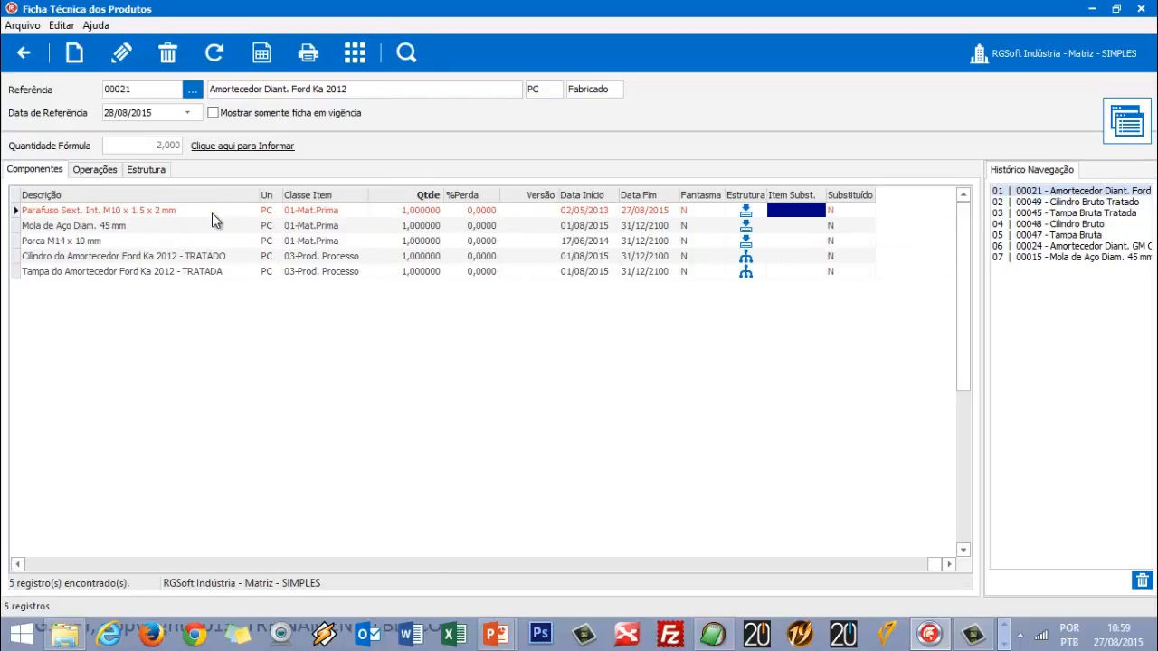